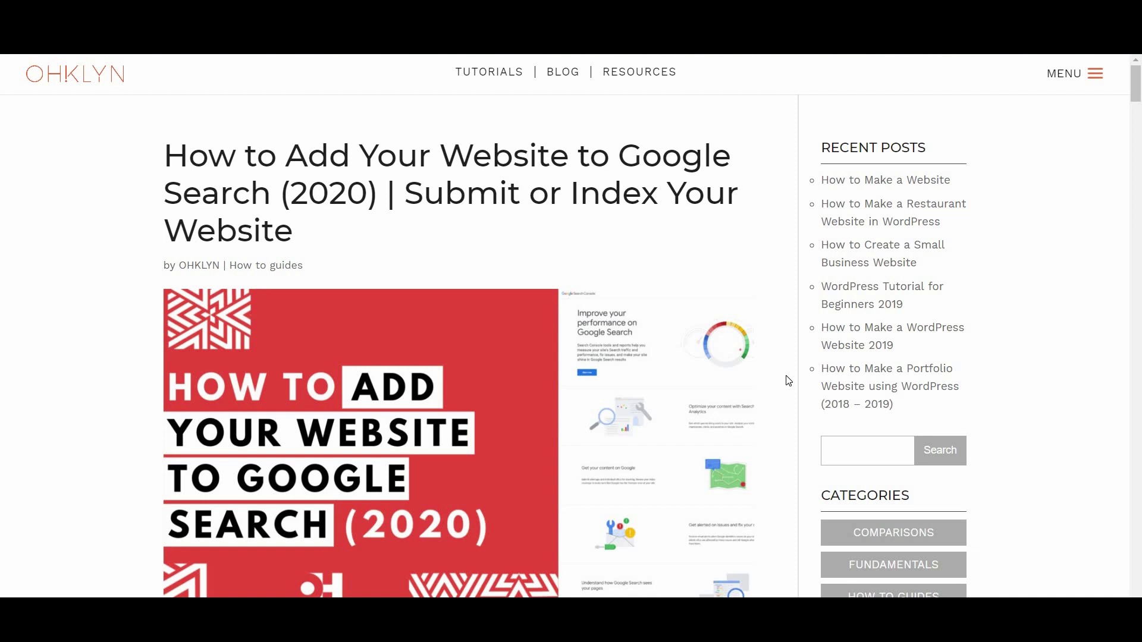
Scroll the OHKLYN guide down past the robots.txt step to Step 1.
{"action": "scroll", "coordinate": [788, 381], "scroll_direction": "down", "scroll_amount": 7}
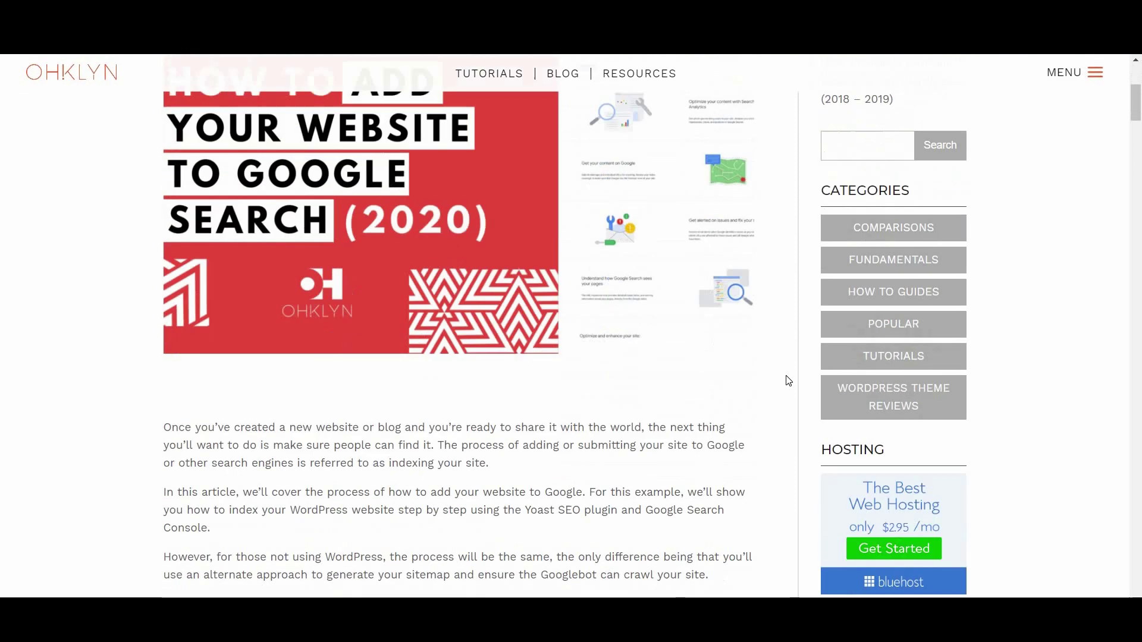
{"action": "scroll", "coordinate": [787, 379], "scroll_direction": "down", "scroll_amount": 7}
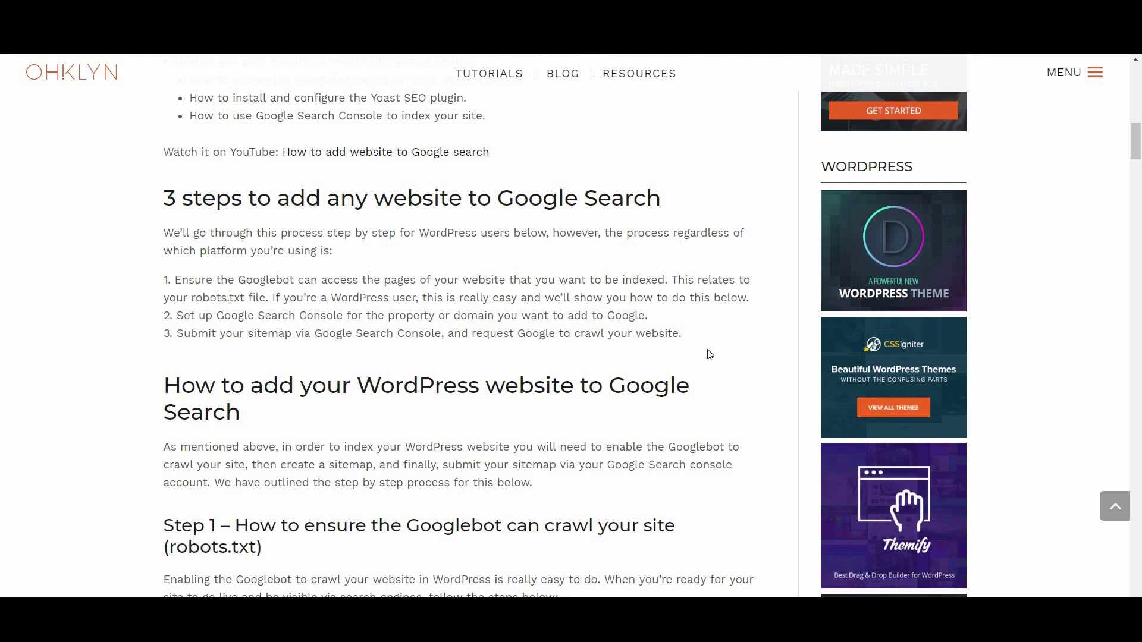
{"action": "scroll", "coordinate": [709, 355], "scroll_direction": "down", "scroll_amount": 6}
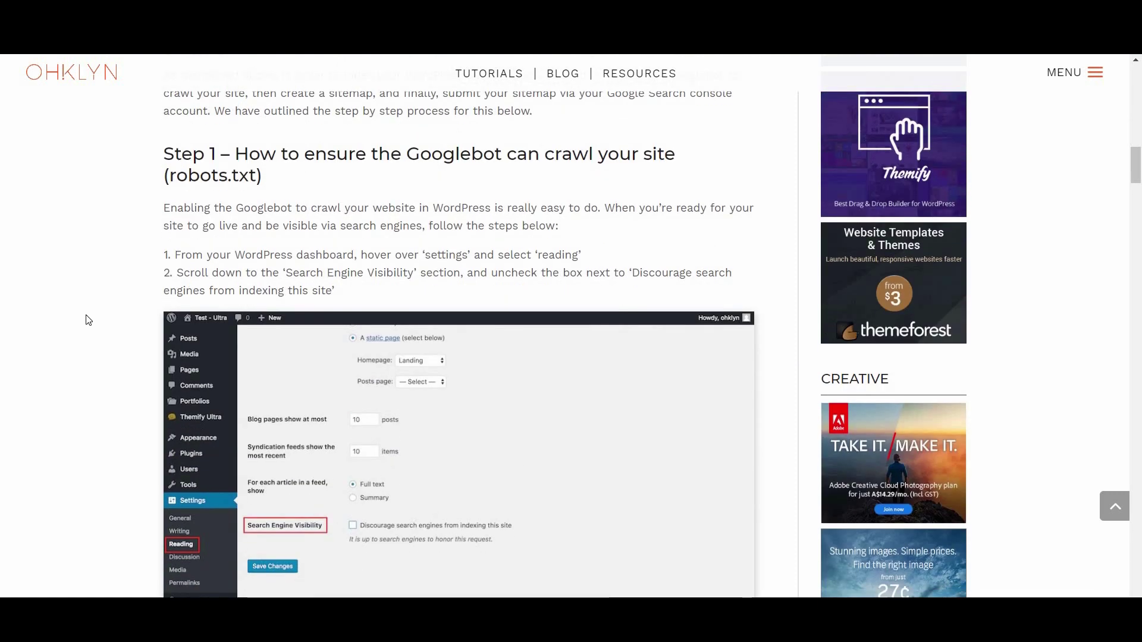
{"action": "scroll", "coordinate": [726, 411], "scroll_direction": "down", "scroll_amount": 9}
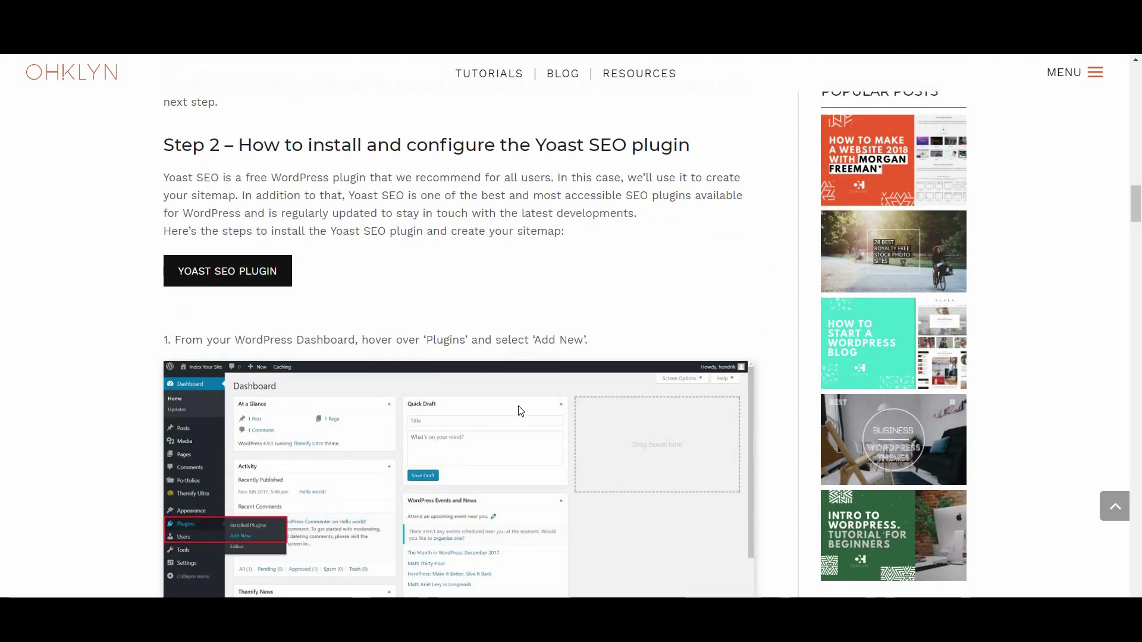
{"action": "scroll", "coordinate": [520, 410], "scroll_direction": "down", "scroll_amount": 14}
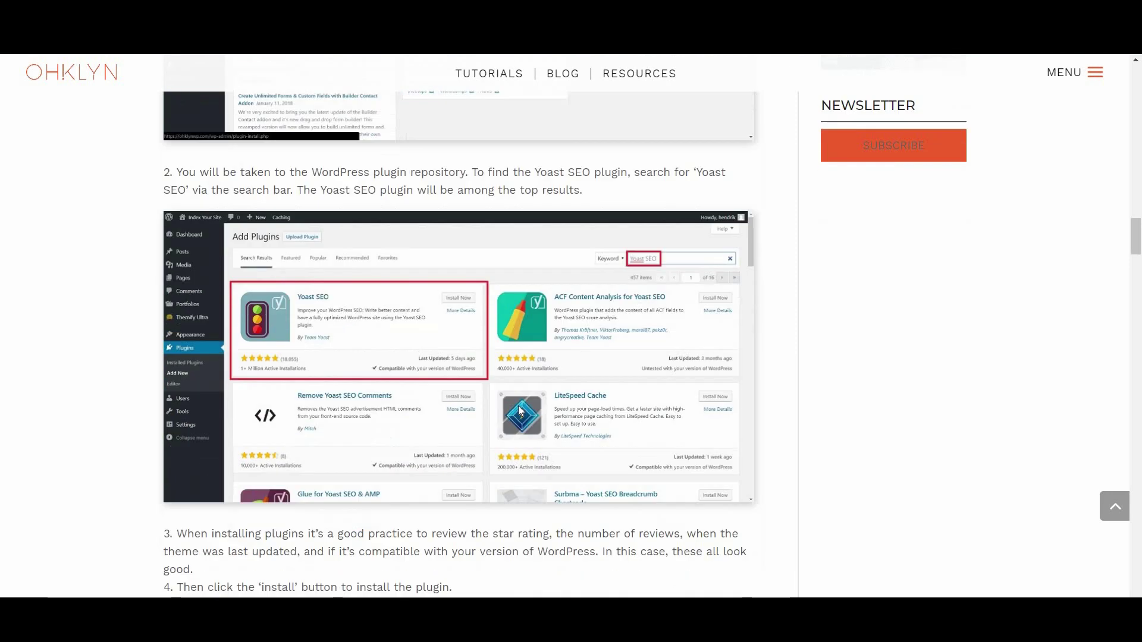
{"action": "scroll", "coordinate": [520, 410], "scroll_direction": "down", "scroll_amount": 8}
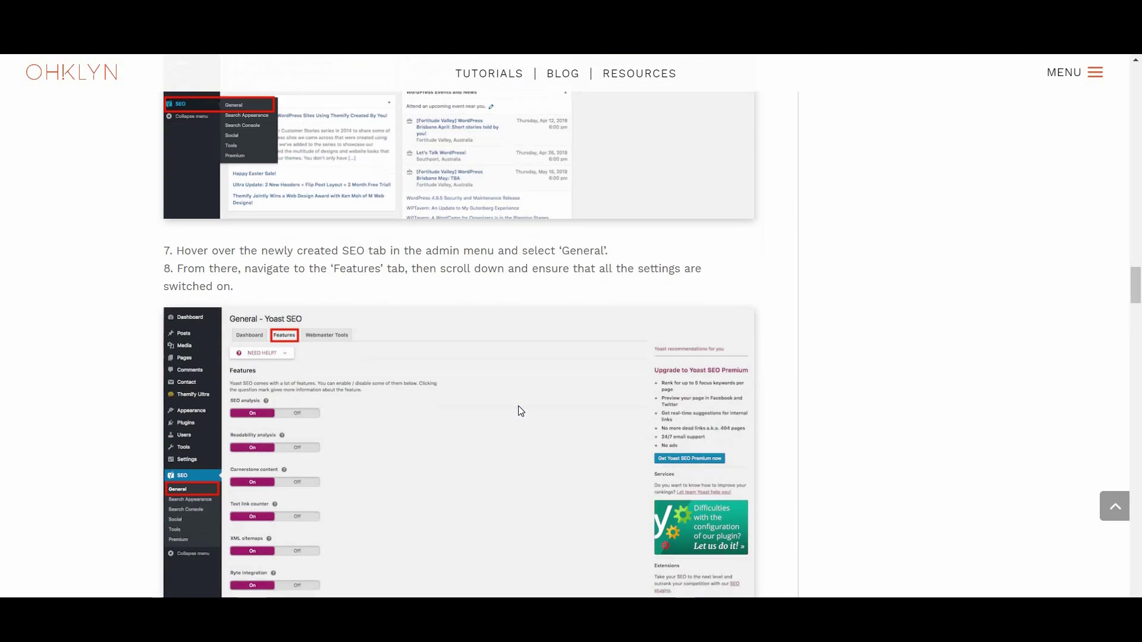
{"action": "scroll", "coordinate": [519, 410], "scroll_direction": "down", "scroll_amount": 18}
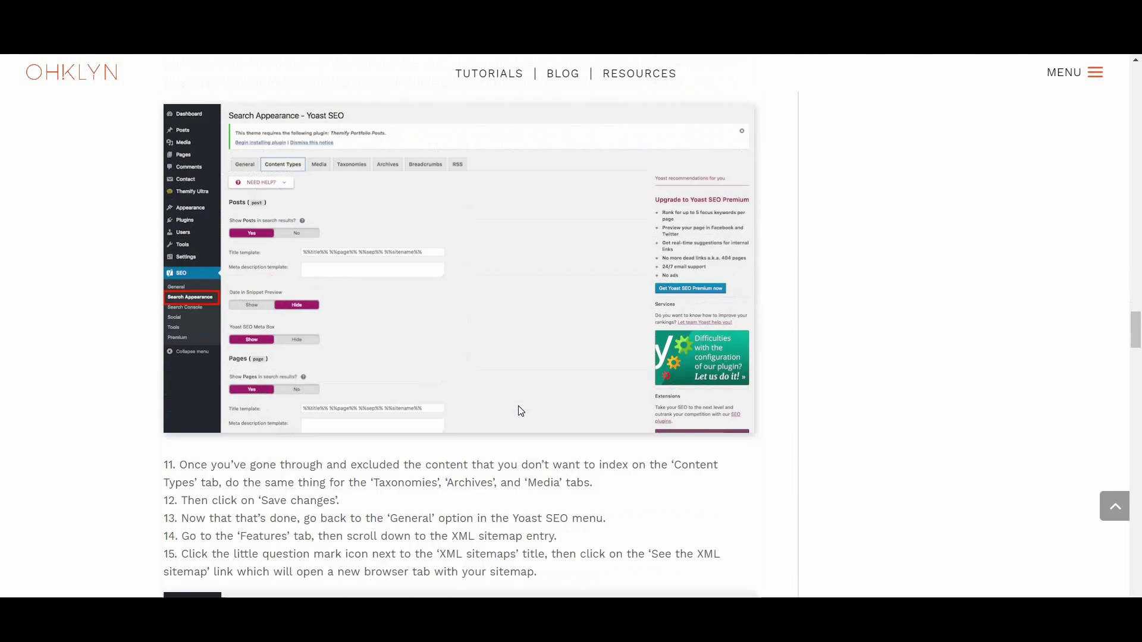
{"action": "scroll", "coordinate": [519, 407], "scroll_direction": "down", "scroll_amount": 8}
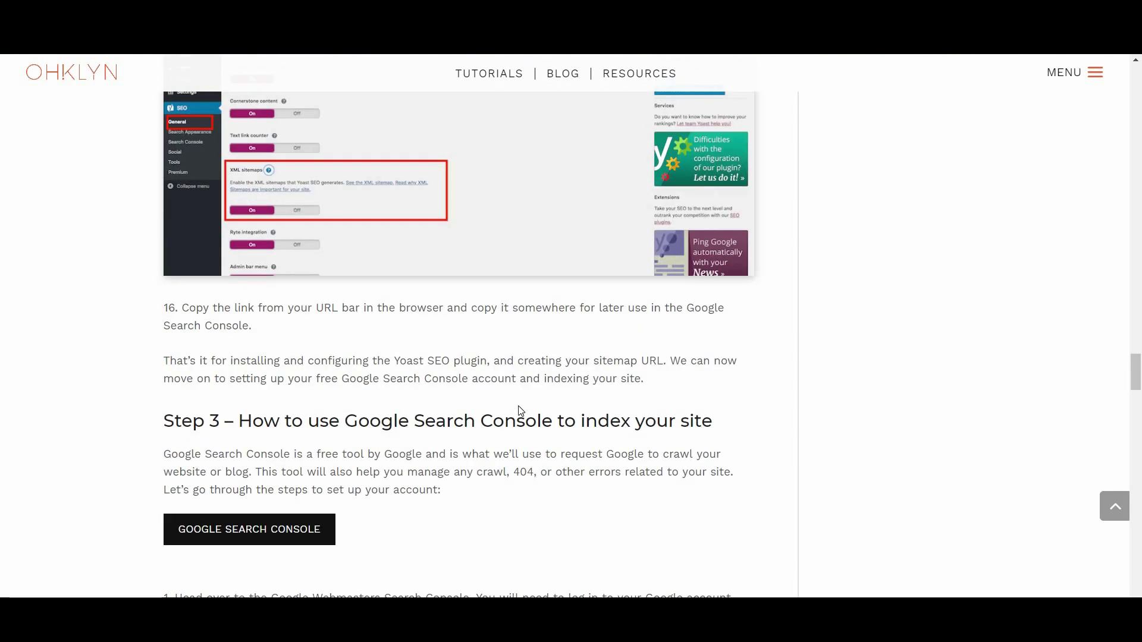
{"action": "scroll", "coordinate": [518, 409], "scroll_direction": "down", "scroll_amount": 4}
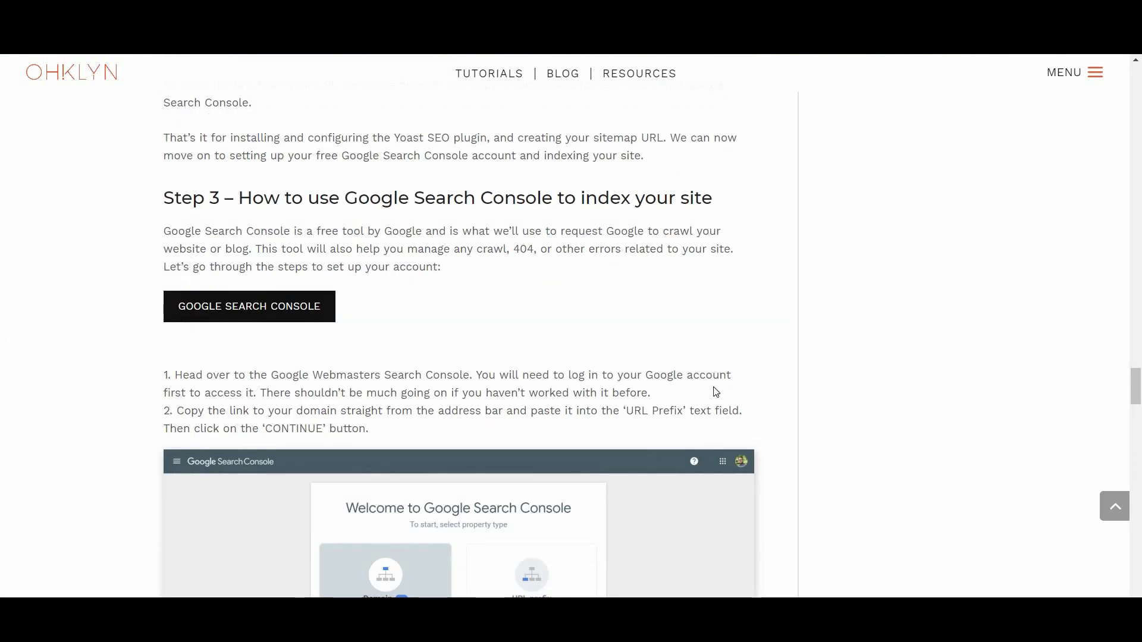
{"action": "scroll", "coordinate": [715, 392], "scroll_direction": "down", "scroll_amount": 16}
{"action": "scroll", "coordinate": [713, 386], "scroll_direction": "down", "scroll_amount": 8}
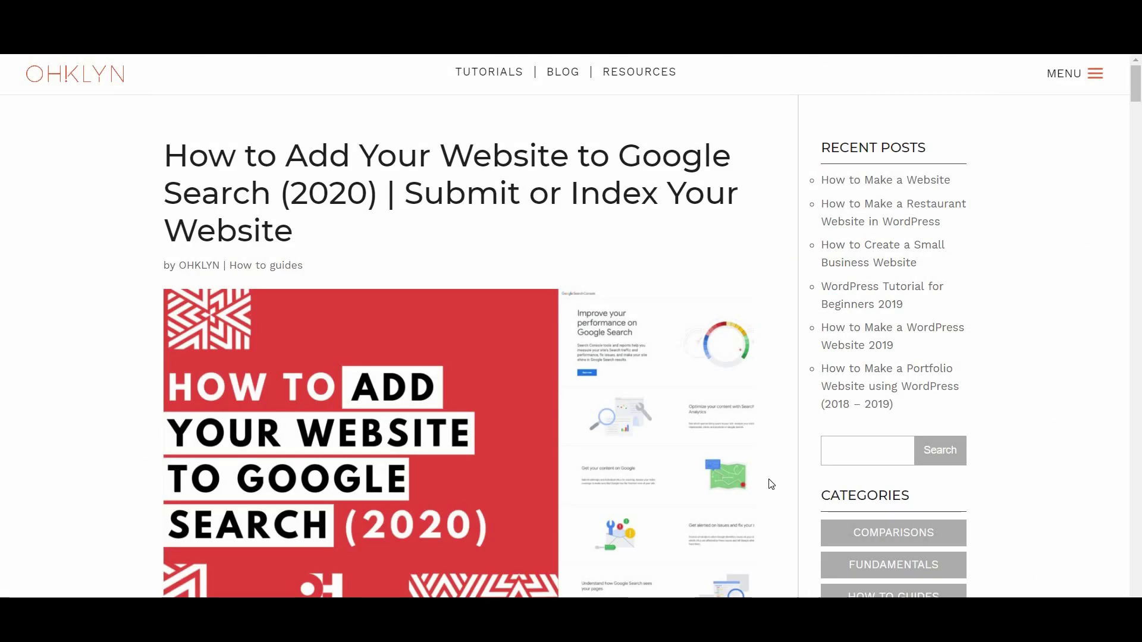
{"action": "scroll", "coordinate": [769, 483], "scroll_direction": "down", "scroll_amount": 5}
{"action": "scroll", "coordinate": [771, 483], "scroll_direction": "down", "scroll_amount": 8}
{"action": "scroll", "coordinate": [771, 484], "scroll_direction": "down", "scroll_amount": 5}
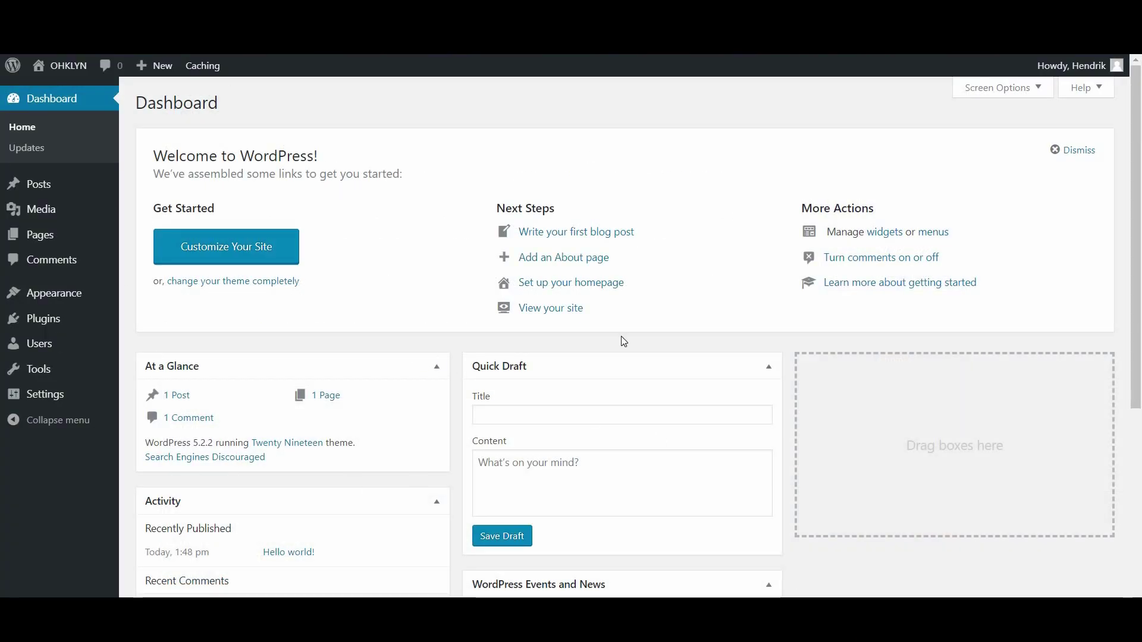
Uncheck 'Discourage search engines from indexing this site' in Settings > Reading and save.
{"action": "mouse_move", "coordinate": [59, 399]}
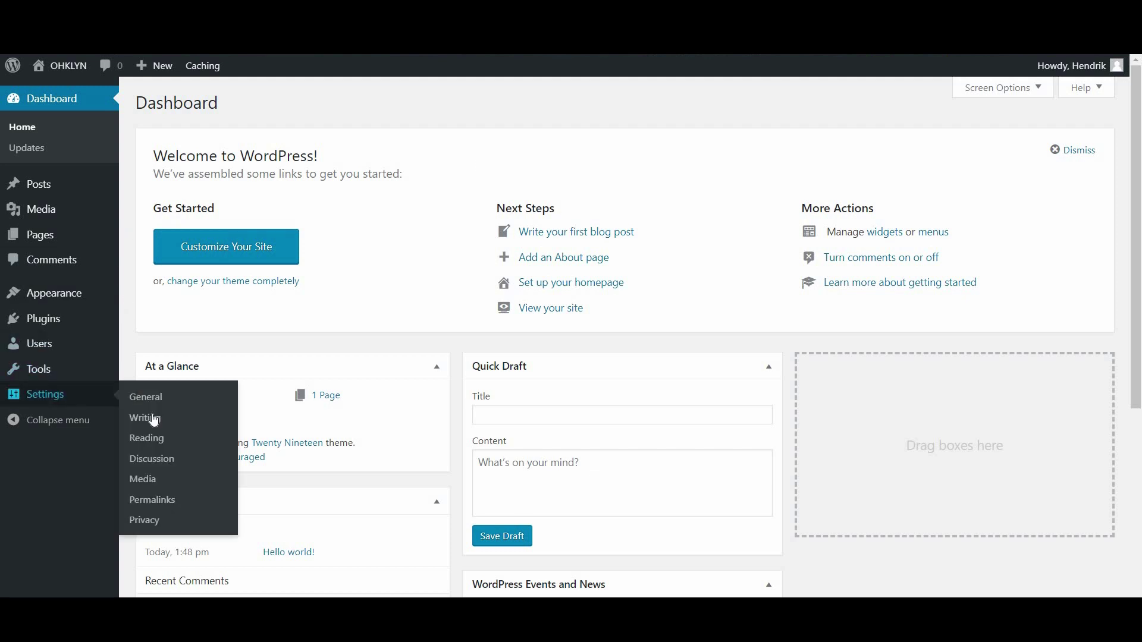
{"action": "left_click", "coordinate": [170, 443]}
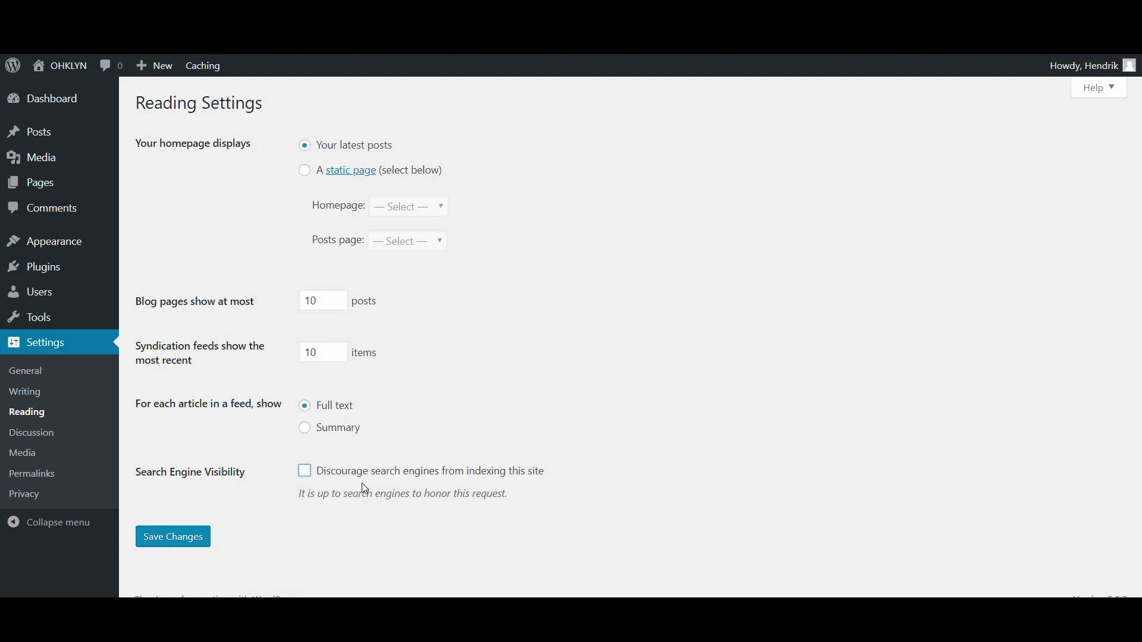
{"action": "left_click", "coordinate": [182, 546]}
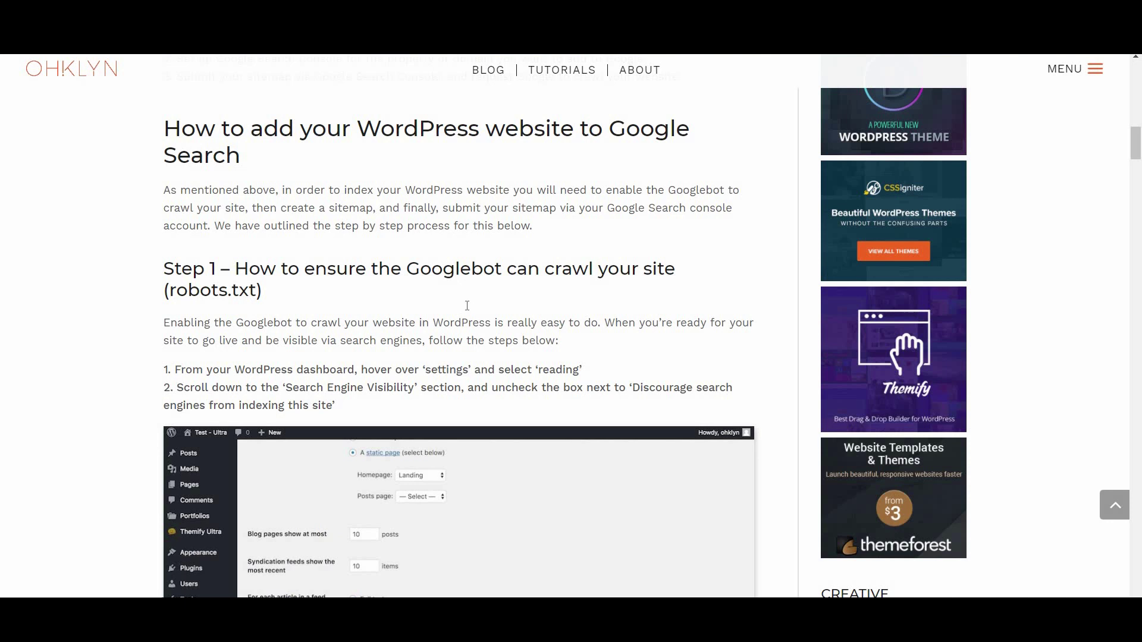
{"action": "scroll", "coordinate": [468, 310], "scroll_direction": "down", "scroll_amount": 6}
{"action": "scroll", "coordinate": [465, 306], "scroll_direction": "down", "scroll_amount": 6}
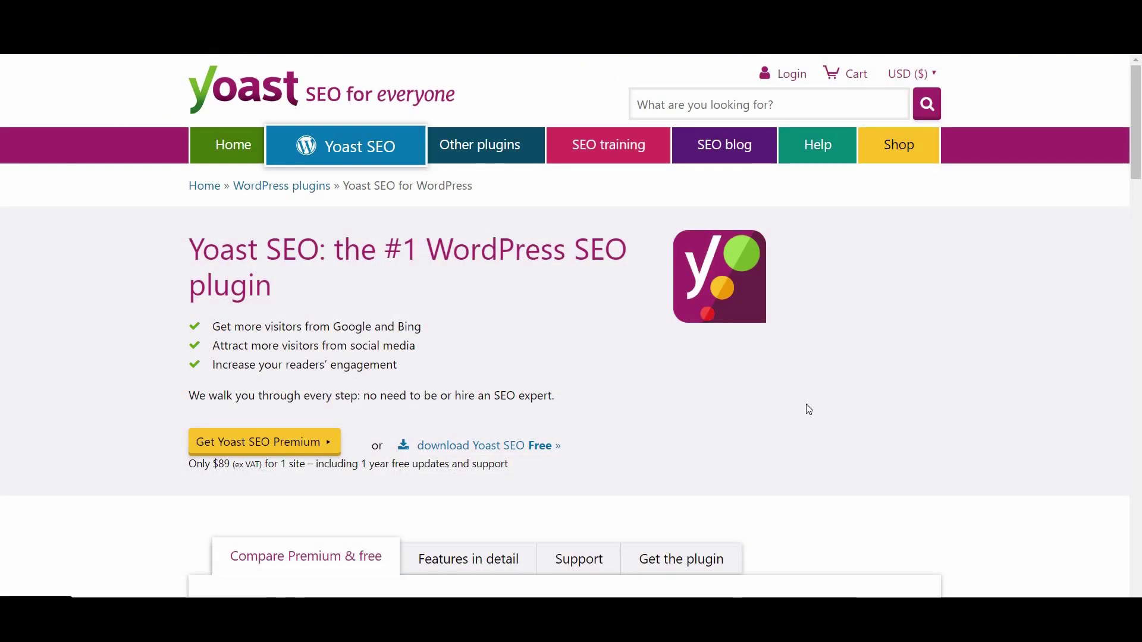
{"action": "scroll", "coordinate": [807, 409], "scroll_direction": "down", "scroll_amount": 5}
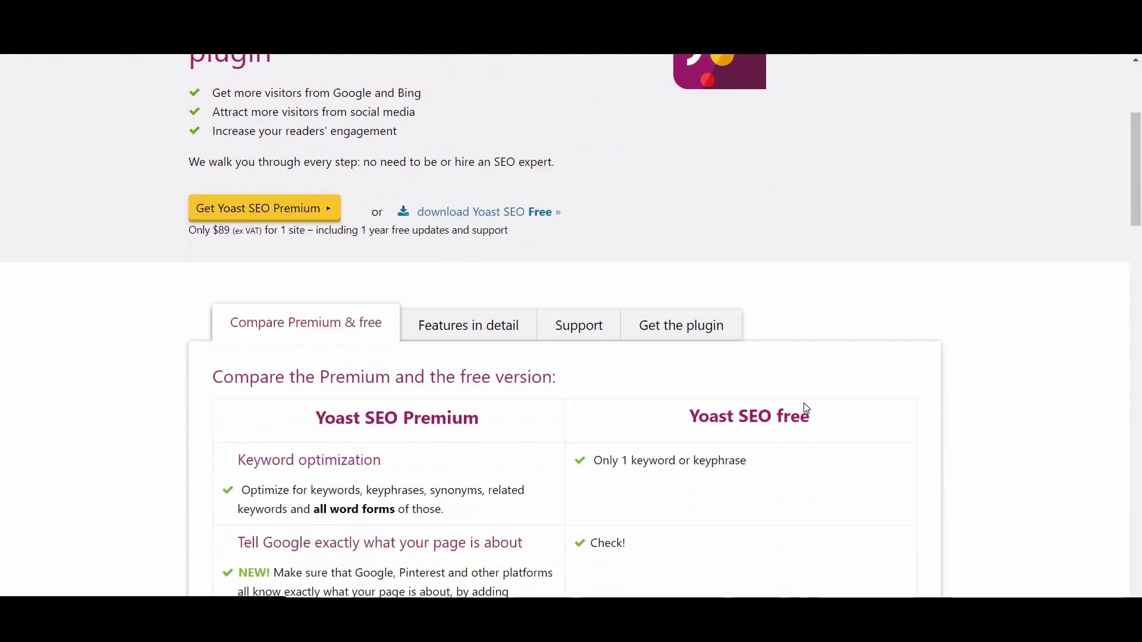
{"action": "scroll", "coordinate": [807, 408], "scroll_direction": "down", "scroll_amount": 3}
{"action": "scroll", "coordinate": [806, 408], "scroll_direction": "down", "scroll_amount": 8}
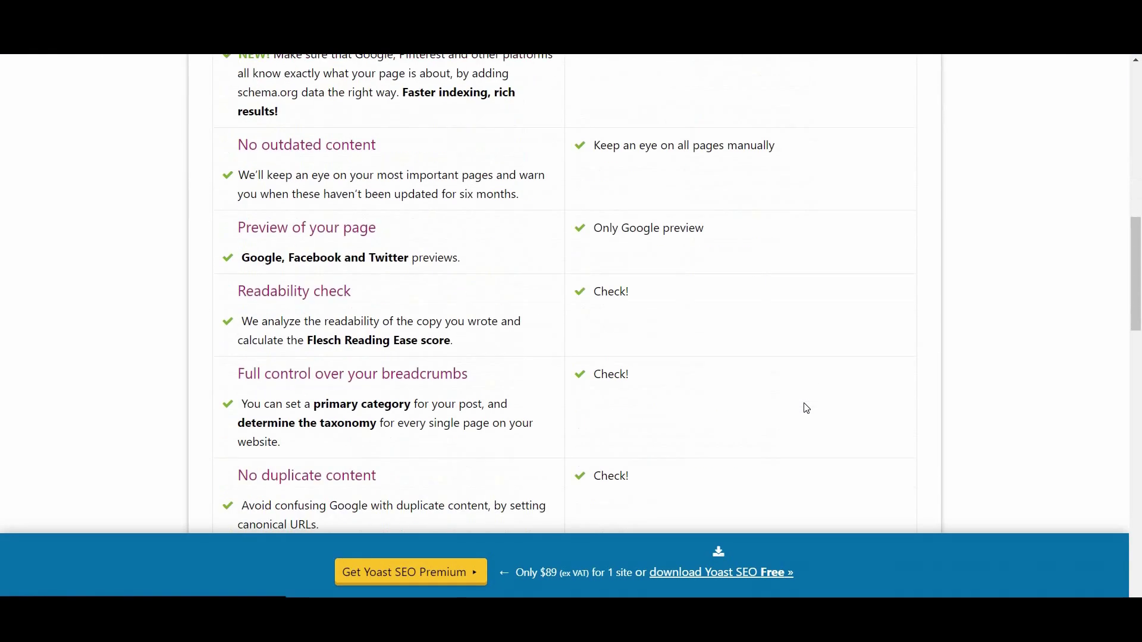
{"action": "scroll", "coordinate": [806, 409], "scroll_direction": "down", "scroll_amount": 10}
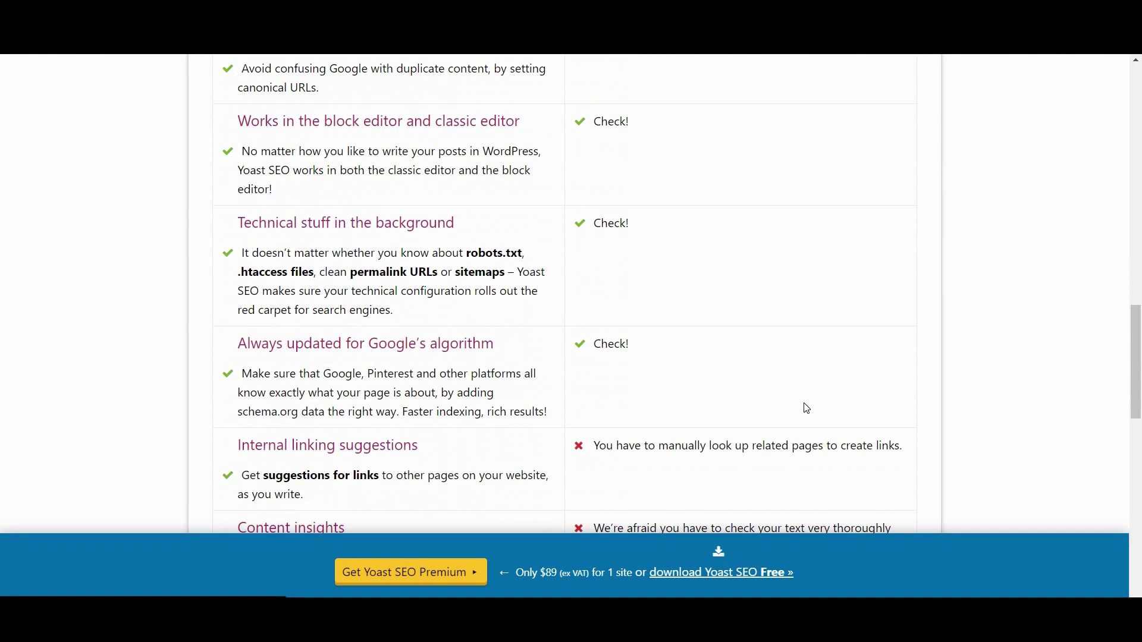
{"action": "scroll", "coordinate": [807, 409], "scroll_direction": "down", "scroll_amount": 6}
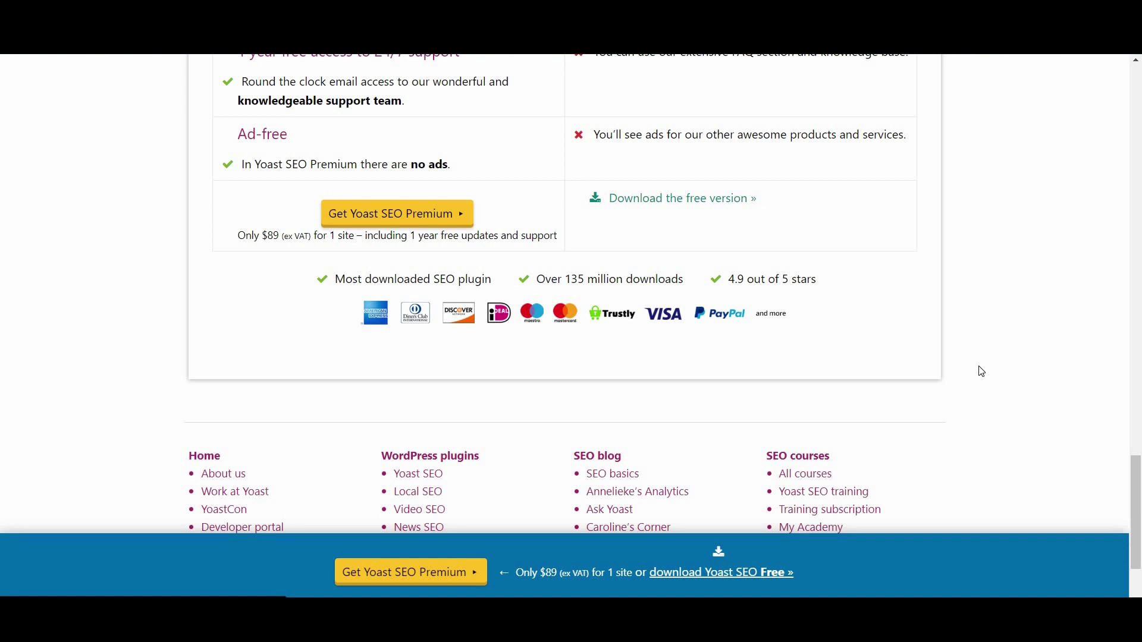
{"action": "scroll", "coordinate": [981, 372], "scroll_direction": "down", "scroll_amount": 3}
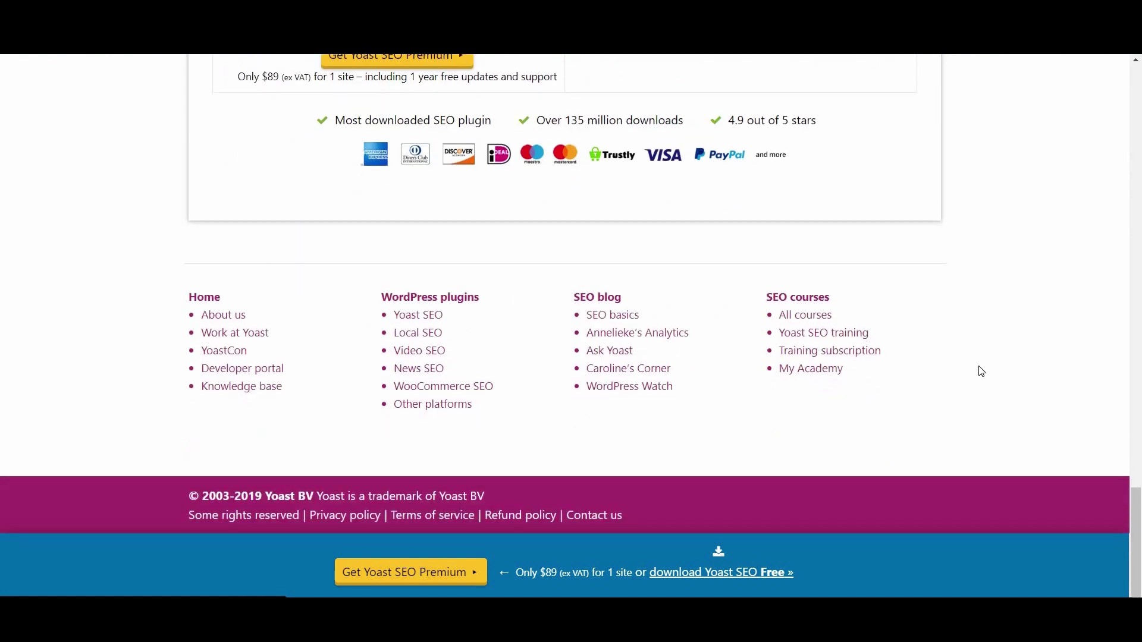
{"action": "scroll", "coordinate": [981, 371], "scroll_direction": "up", "scroll_amount": 5}
{"action": "scroll", "coordinate": [983, 372], "scroll_direction": "up", "scroll_amount": 6}
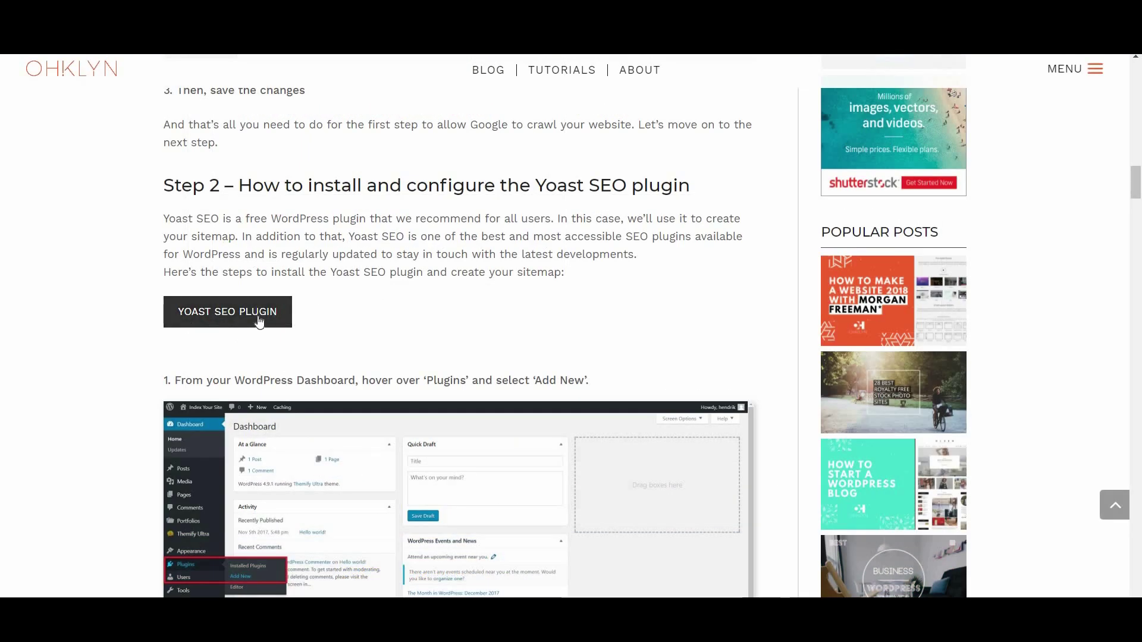
Search the Add Plugins directory for 'yoast seo'.
{"action": "left_click", "coordinate": [230, 317]}
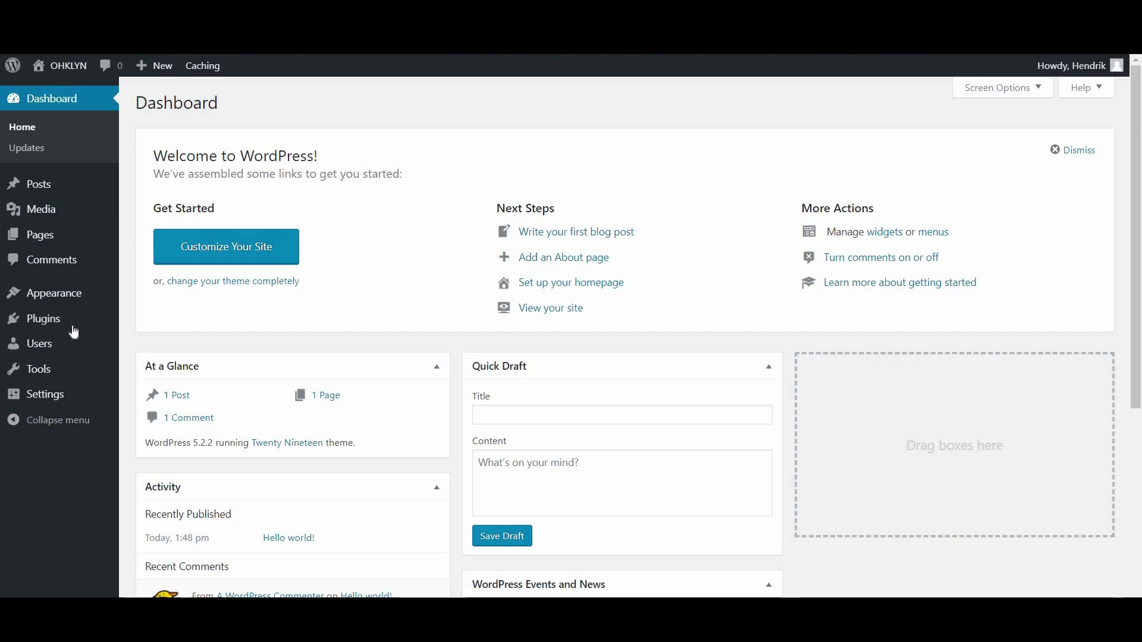
{"action": "mouse_move", "coordinate": [90, 319]}
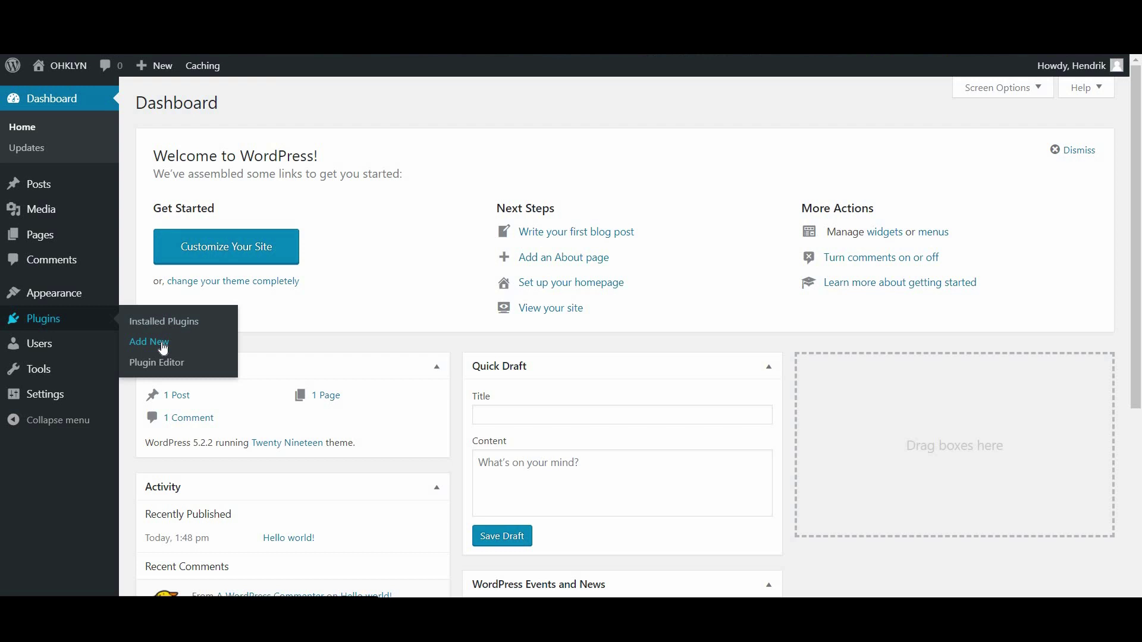
{"action": "left_click", "coordinate": [164, 348]}
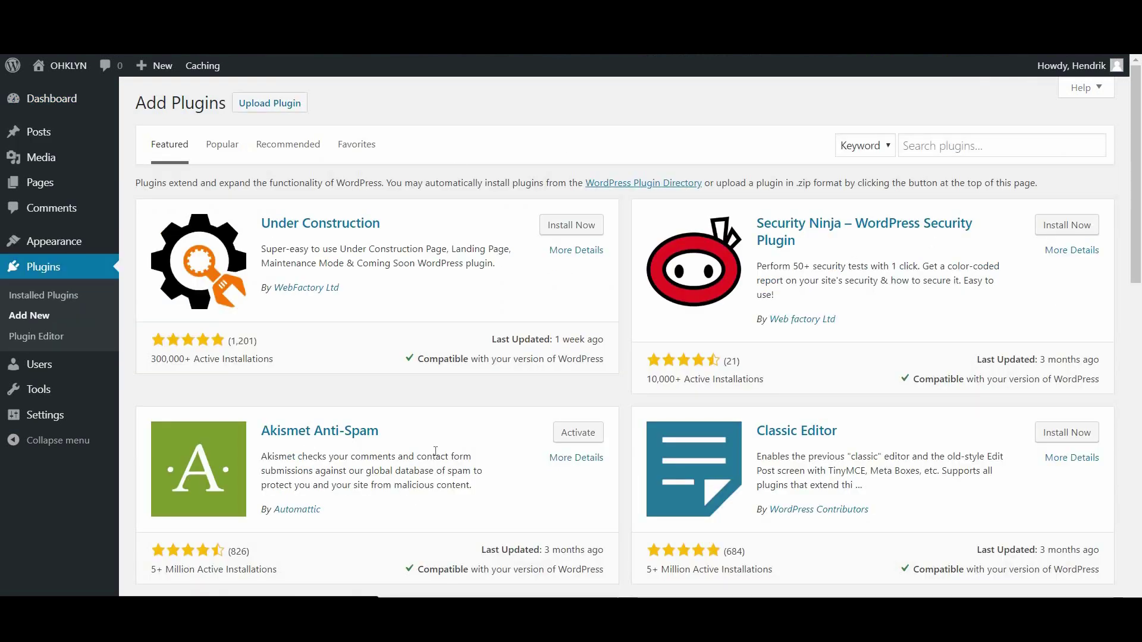
{"action": "left_click", "coordinate": [936, 145]}
{"action": "type", "text": "yoast seo"}
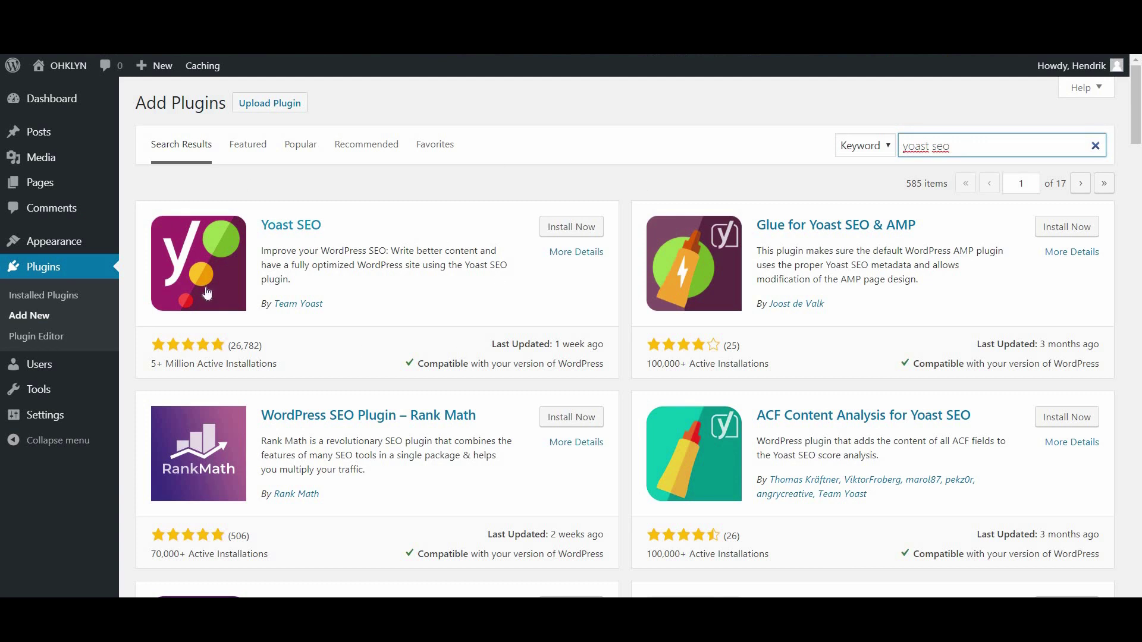
Review the Yoast SEO plugin's More Details modal and install it.
{"action": "left_click", "coordinate": [579, 256]}
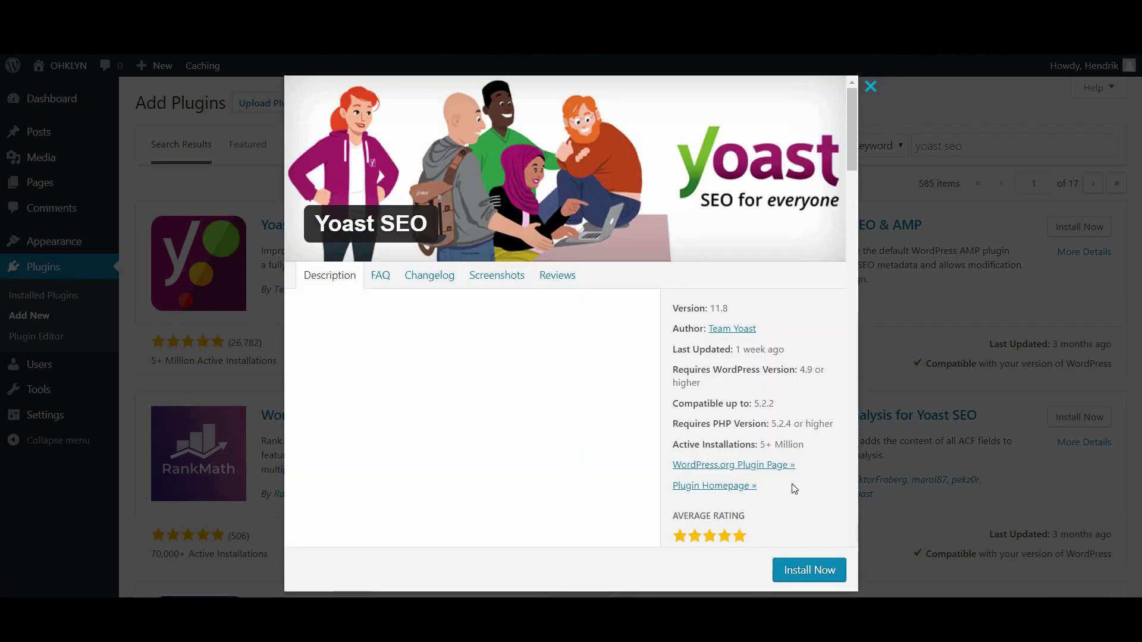
{"action": "scroll", "coordinate": [793, 481], "scroll_direction": "down", "scroll_amount": 7}
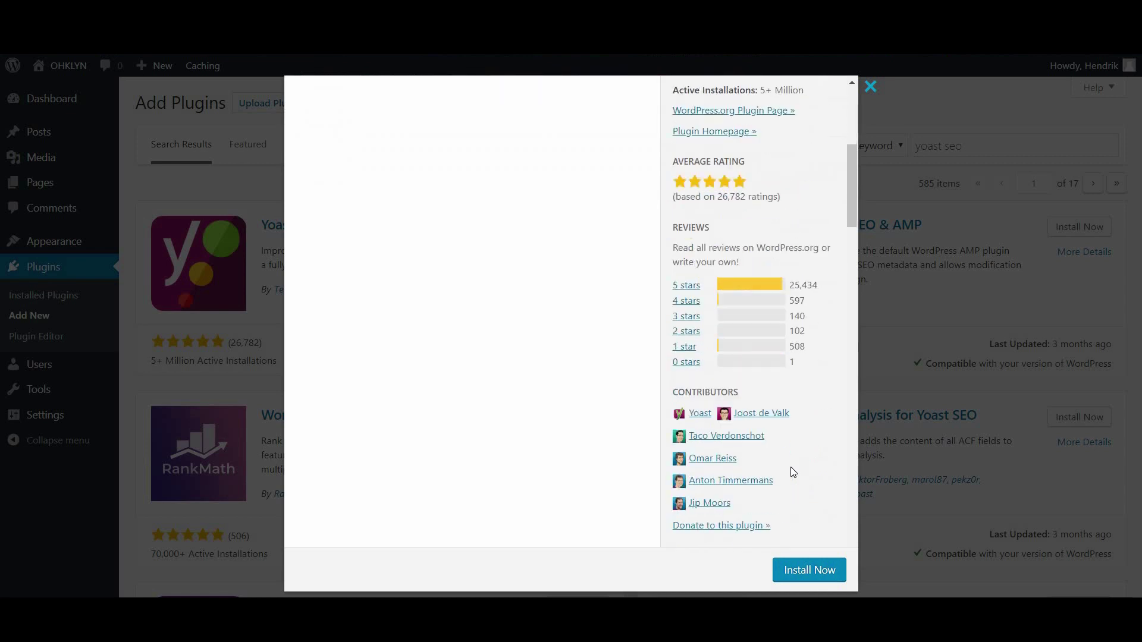
{"action": "scroll", "coordinate": [717, 438], "scroll_direction": "down", "scroll_amount": 3}
{"action": "scroll", "coordinate": [717, 438], "scroll_direction": "up", "scroll_amount": 4}
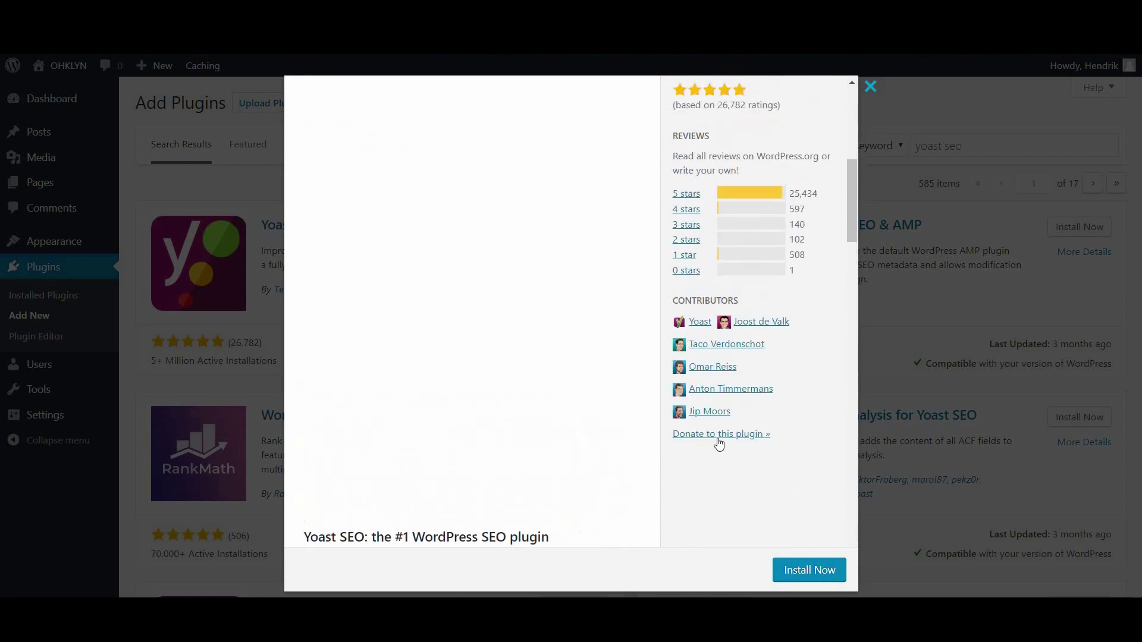
{"action": "scroll", "coordinate": [717, 438], "scroll_direction": "up", "scroll_amount": 7}
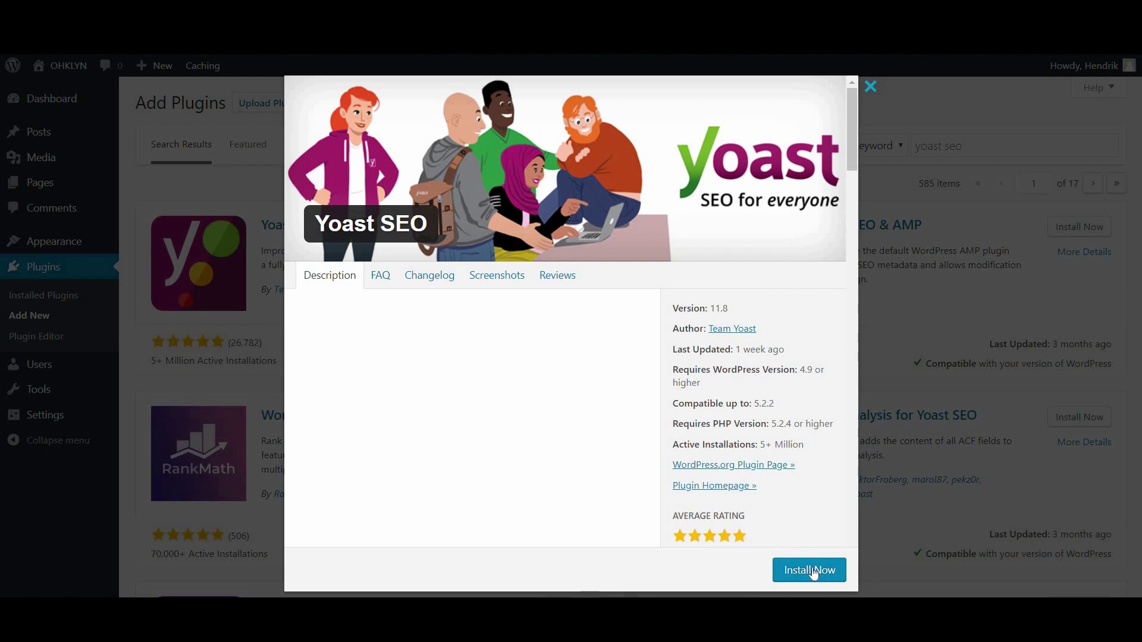
{"action": "left_click", "coordinate": [811, 569]}
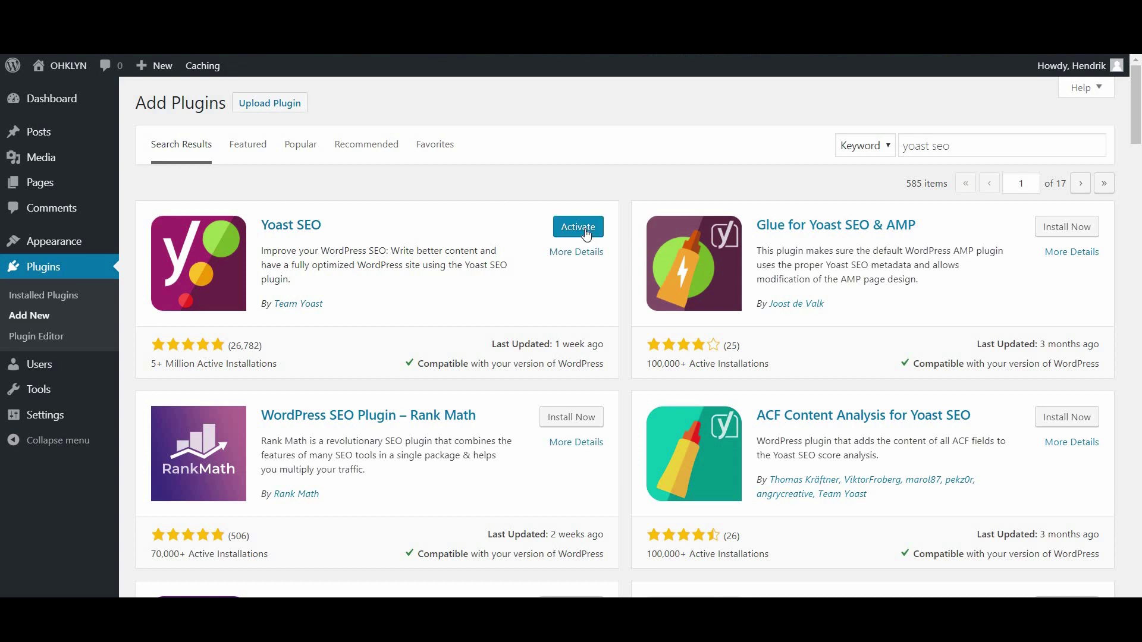
Activate Yoast SEO and review its General Features toggles, including SEO analysis and XML sitemaps.
{"action": "left_click", "coordinate": [578, 227]}
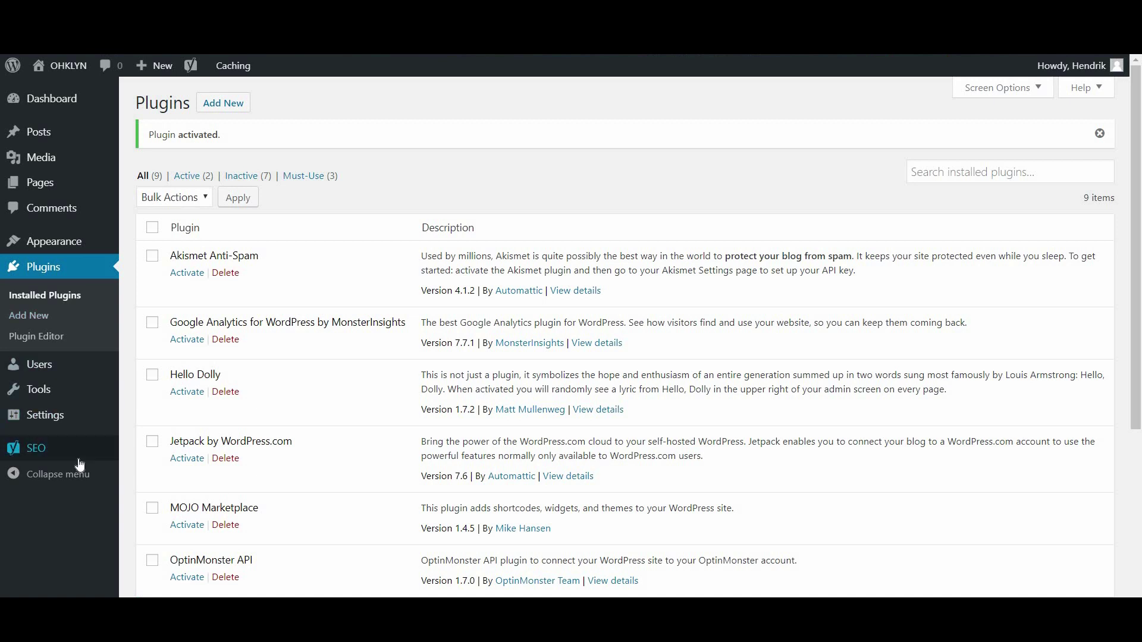
{"action": "mouse_move", "coordinate": [35, 459]}
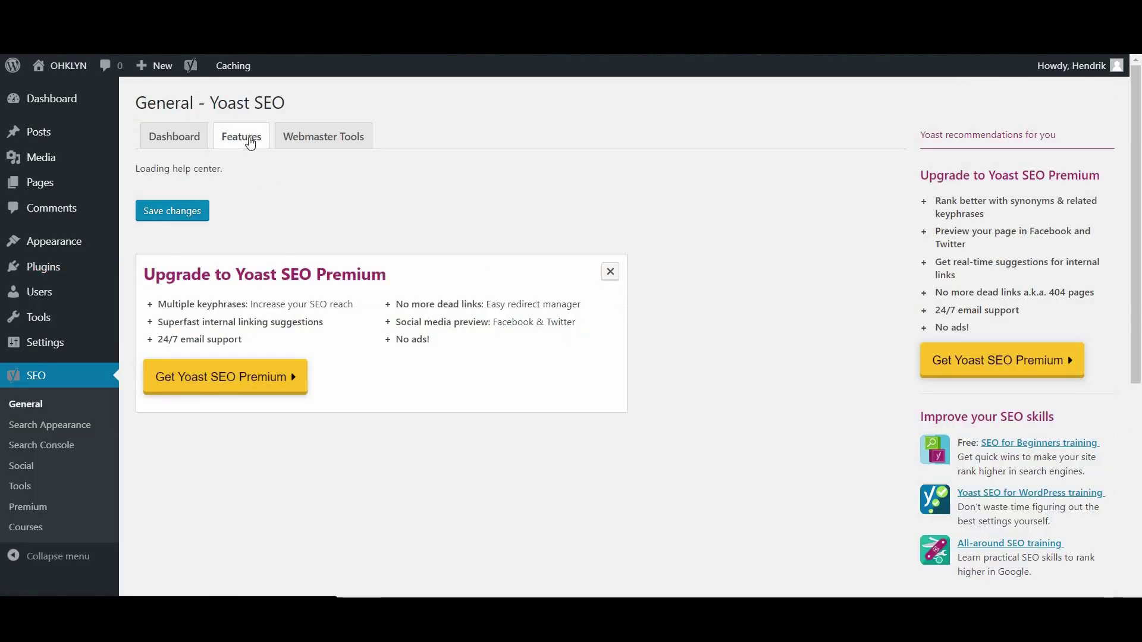
{"action": "left_click", "coordinate": [250, 143]}
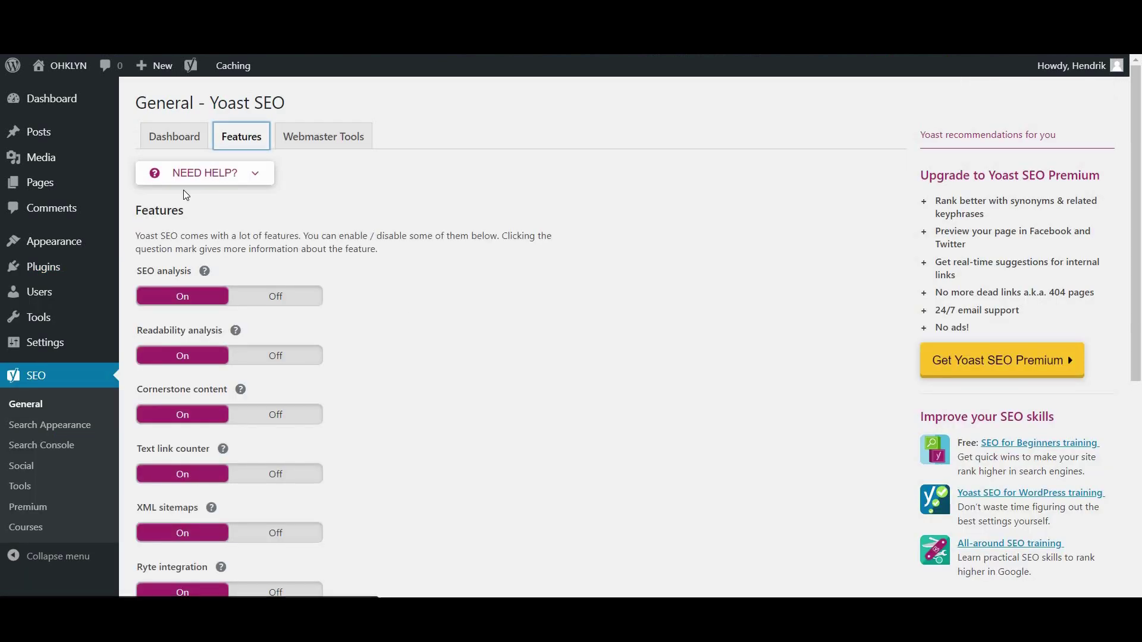
{"action": "scroll", "coordinate": [276, 301], "scroll_direction": "down", "scroll_amount": 1}
{"action": "scroll", "coordinate": [246, 338], "scroll_direction": "down", "scroll_amount": 2}
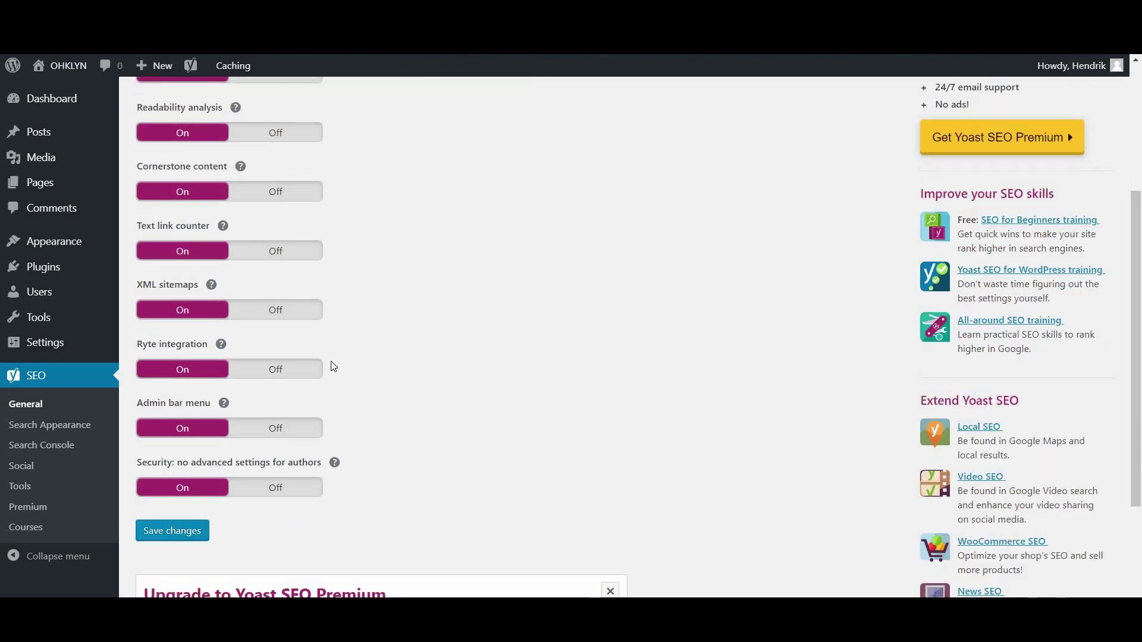
{"action": "scroll", "coordinate": [512, 373], "scroll_direction": "down", "scroll_amount": 3}
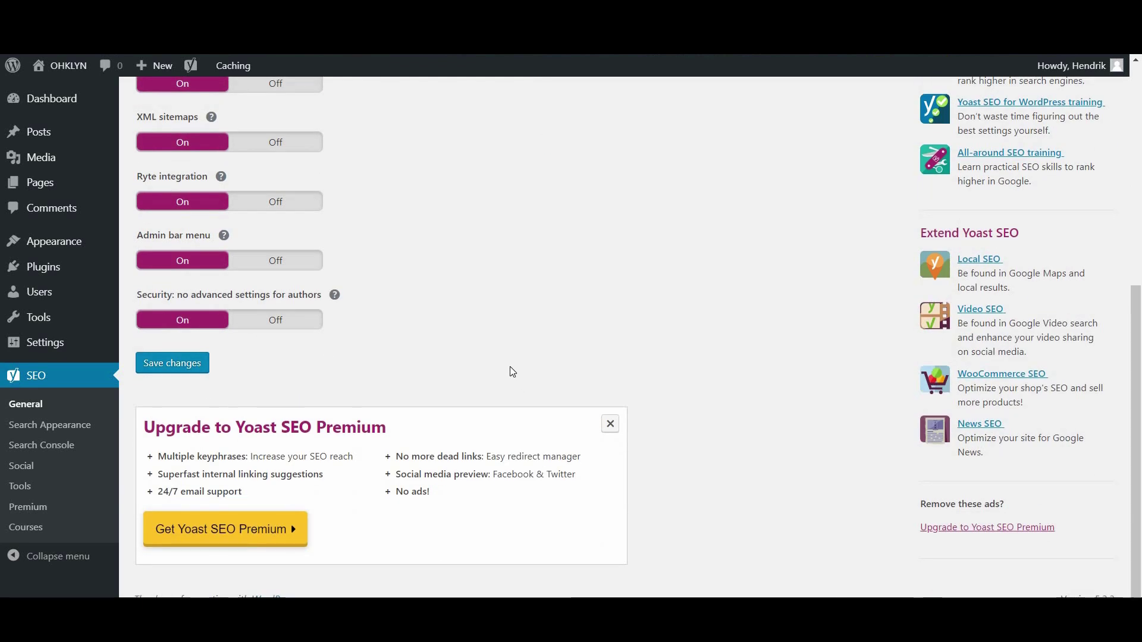
{"action": "scroll", "coordinate": [512, 381], "scroll_direction": "up", "scroll_amount": 6}
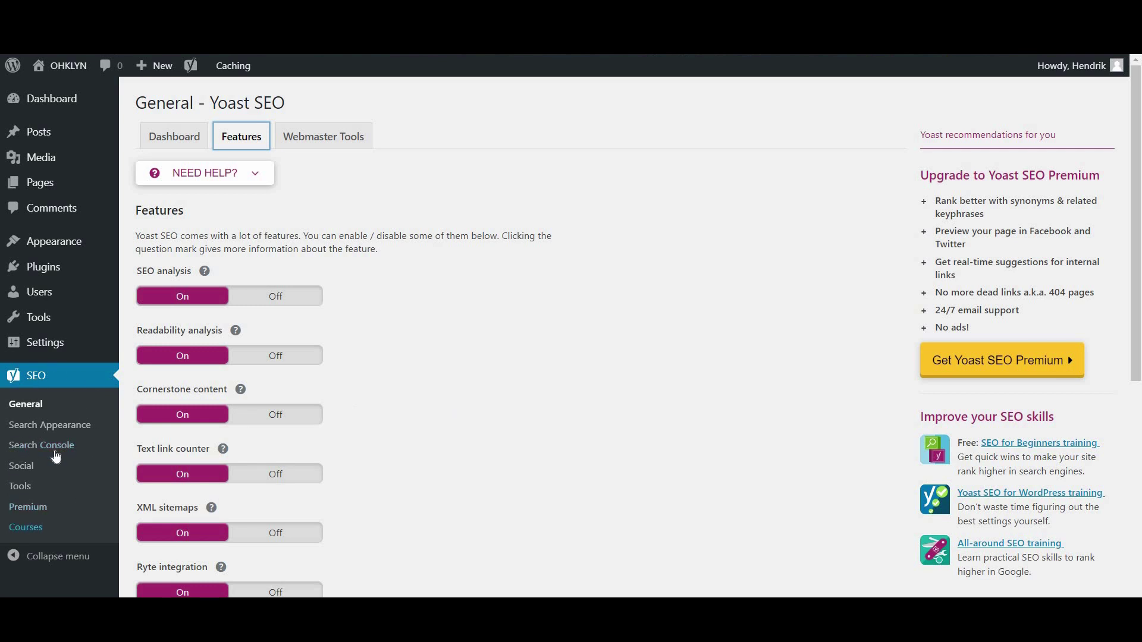
Expand the Pages settings on Yoast's Search Appearance Content Types tab.
{"action": "left_click", "coordinate": [52, 426]}
{"action": "left_click", "coordinate": [254, 140]}
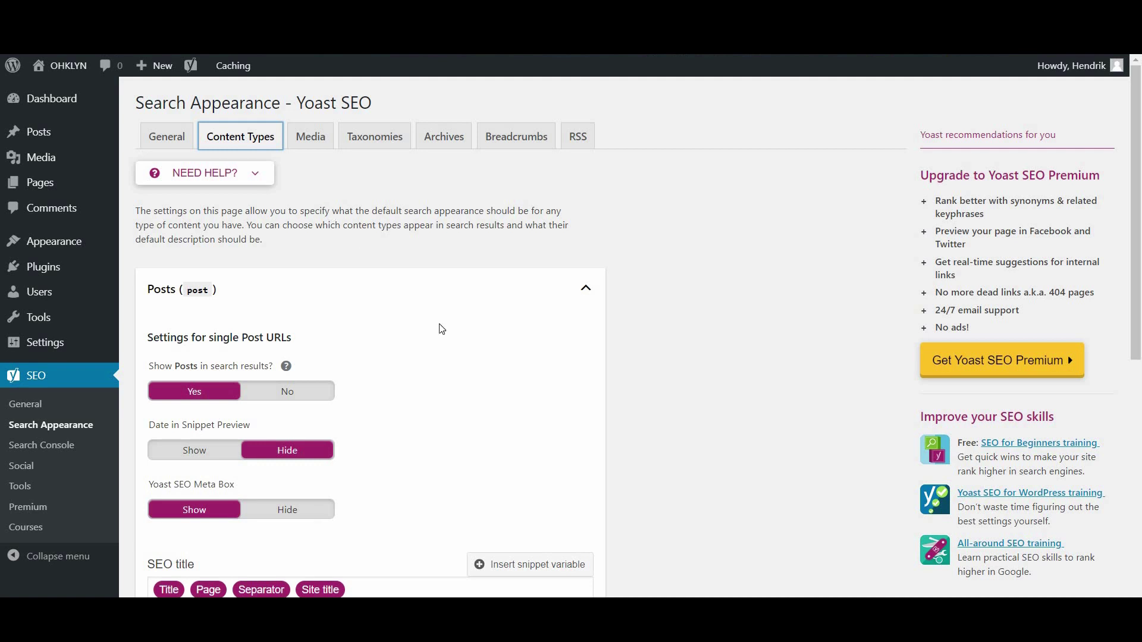
{"action": "scroll", "coordinate": [446, 339], "scroll_direction": "down", "scroll_amount": 1}
{"action": "scroll", "coordinate": [434, 341], "scroll_direction": "down", "scroll_amount": 1}
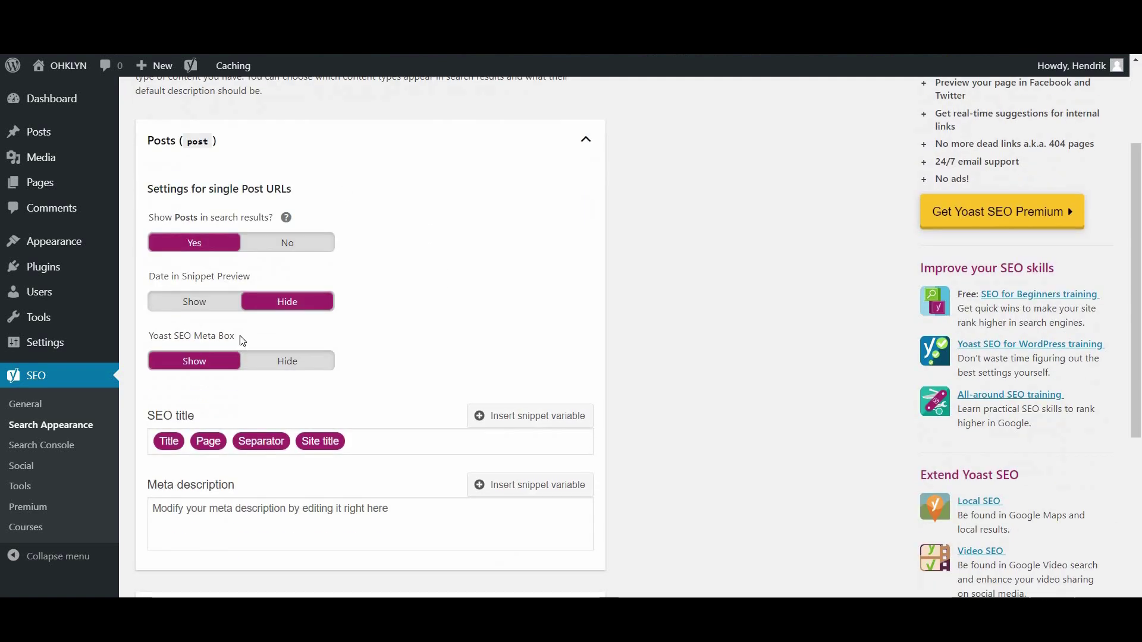
{"action": "scroll", "coordinate": [418, 340], "scroll_direction": "down", "scroll_amount": 4}
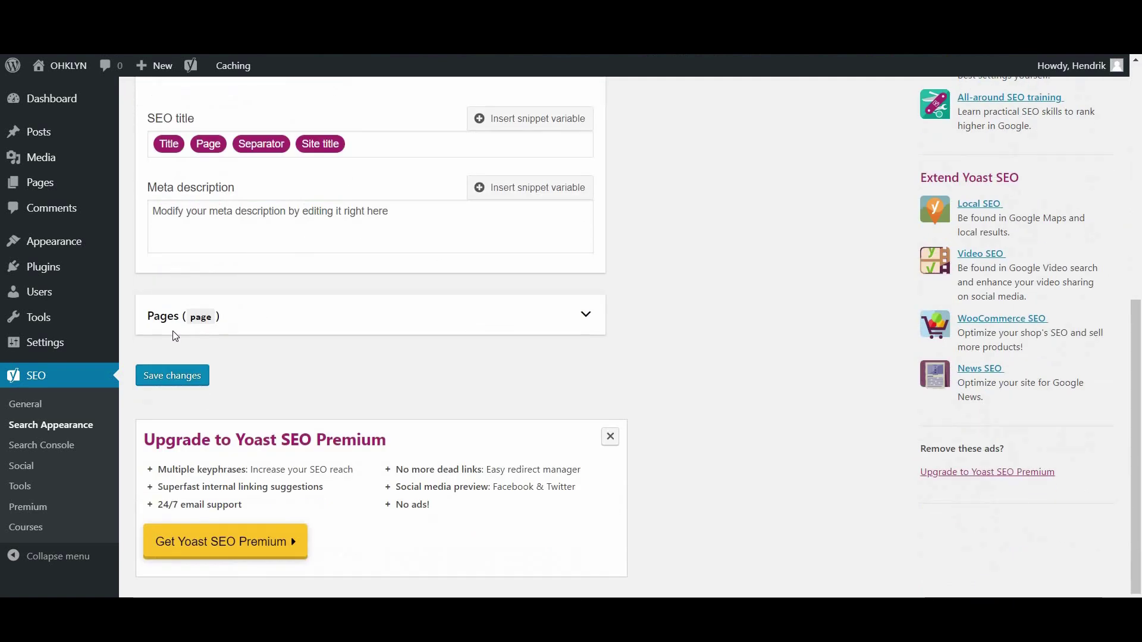
{"action": "left_click", "coordinate": [369, 307]}
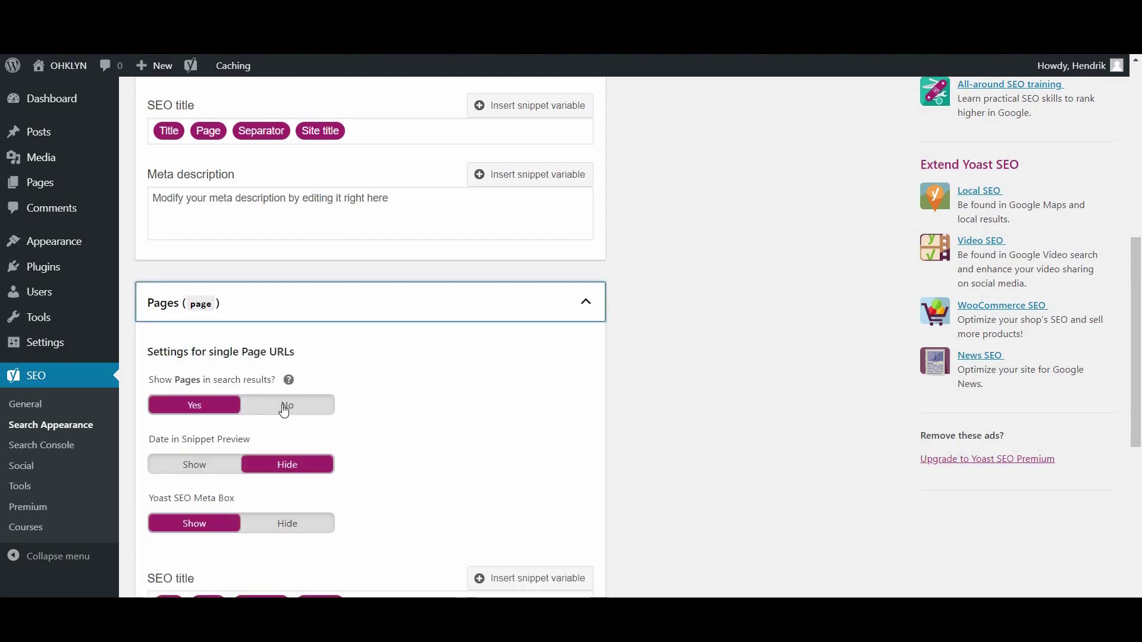
{"action": "scroll", "coordinate": [295, 410], "scroll_direction": "up", "scroll_amount": 4}
{"action": "scroll", "coordinate": [299, 293], "scroll_direction": "up", "scroll_amount": 2}
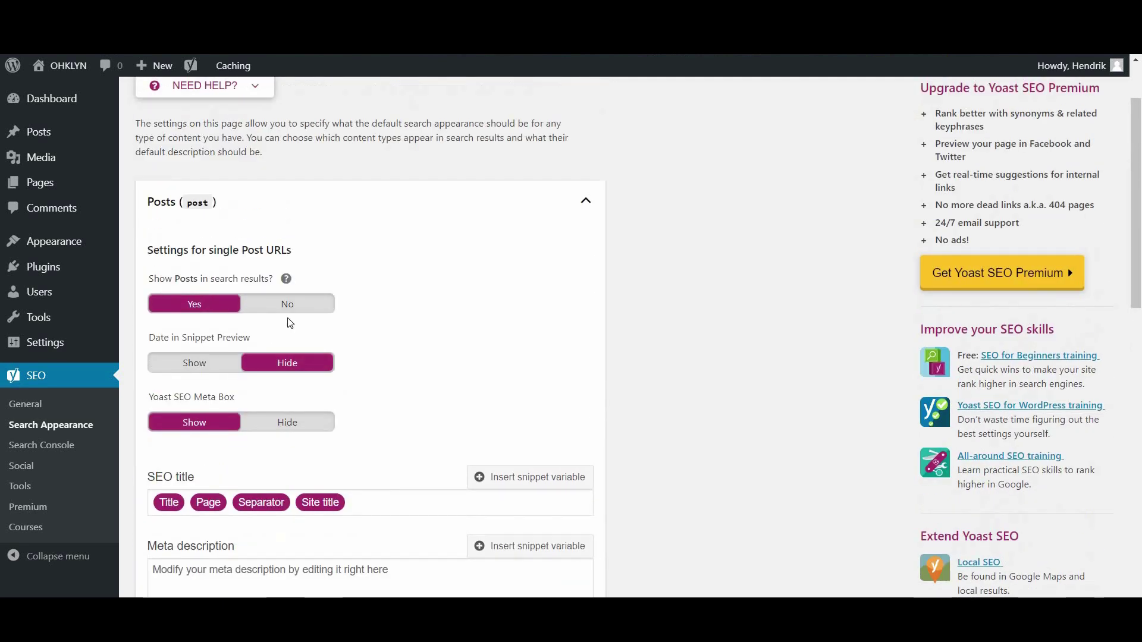
Keep posts shown in search results and open the NEED HELP? knowledge base search.
{"action": "left_click", "coordinate": [254, 304]}
{"action": "key", "text": "Left"}
{"action": "scroll", "coordinate": [262, 196], "scroll_direction": "up", "scroll_amount": 2}
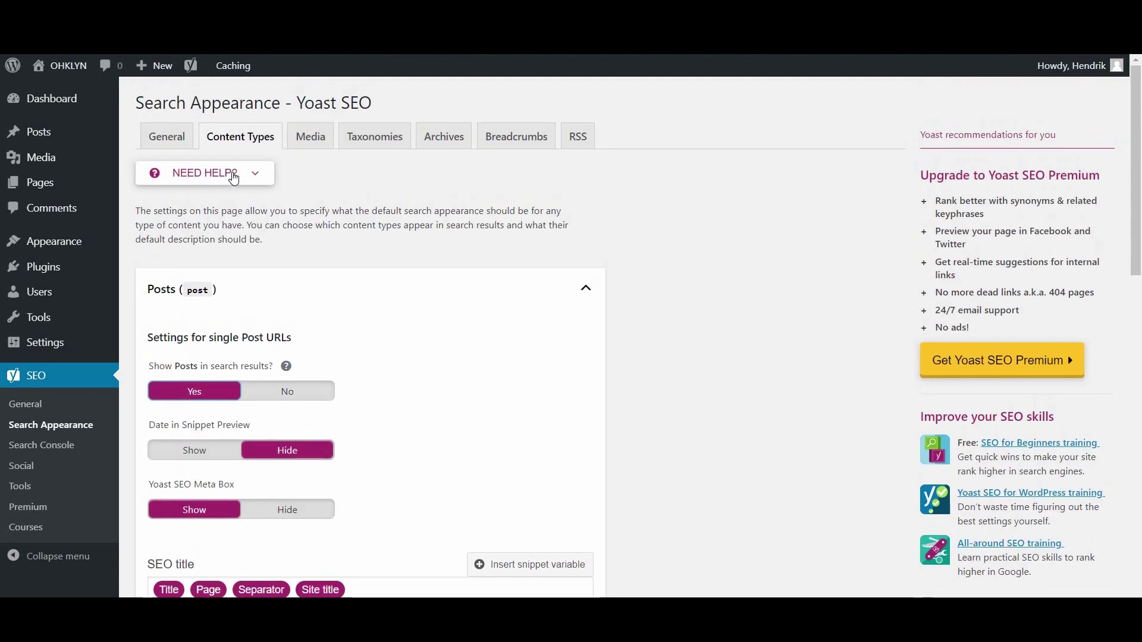
{"action": "left_click", "coordinate": [234, 176]}
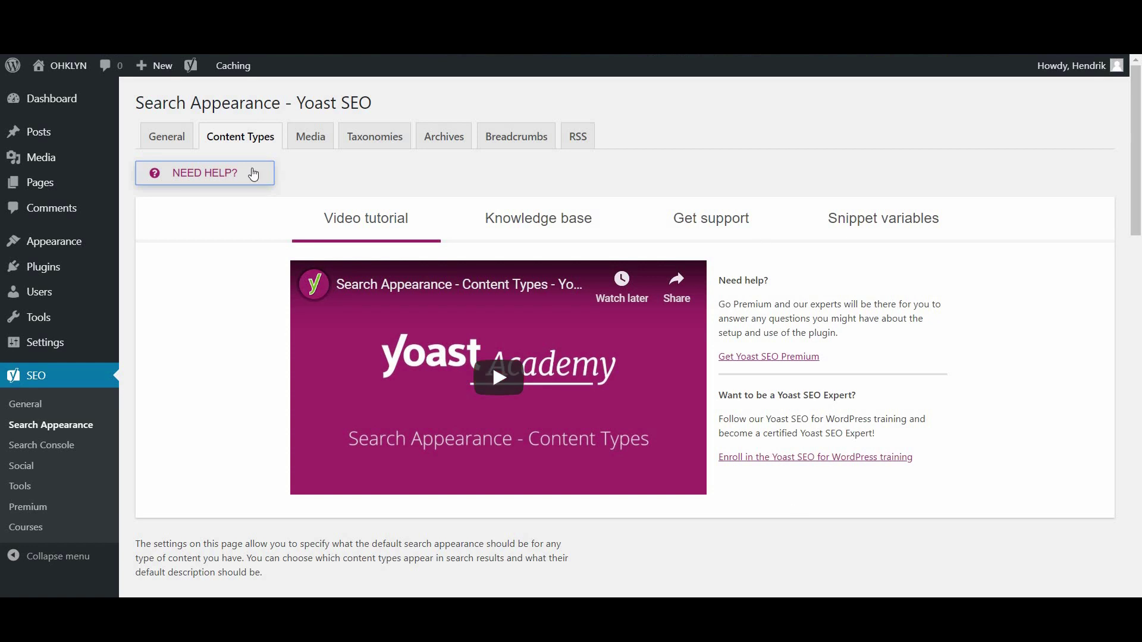
{"action": "left_click", "coordinate": [516, 217]}
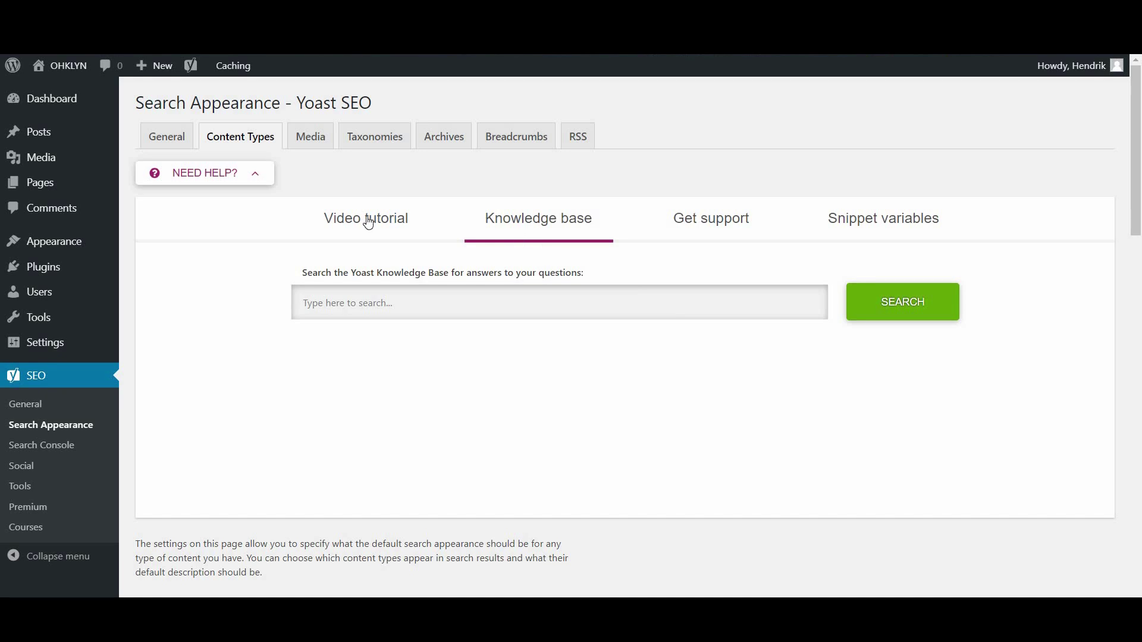
Save the Archives tab with author archives enabled and shown, excluding authors without posts.
{"action": "left_click", "coordinate": [251, 176]}
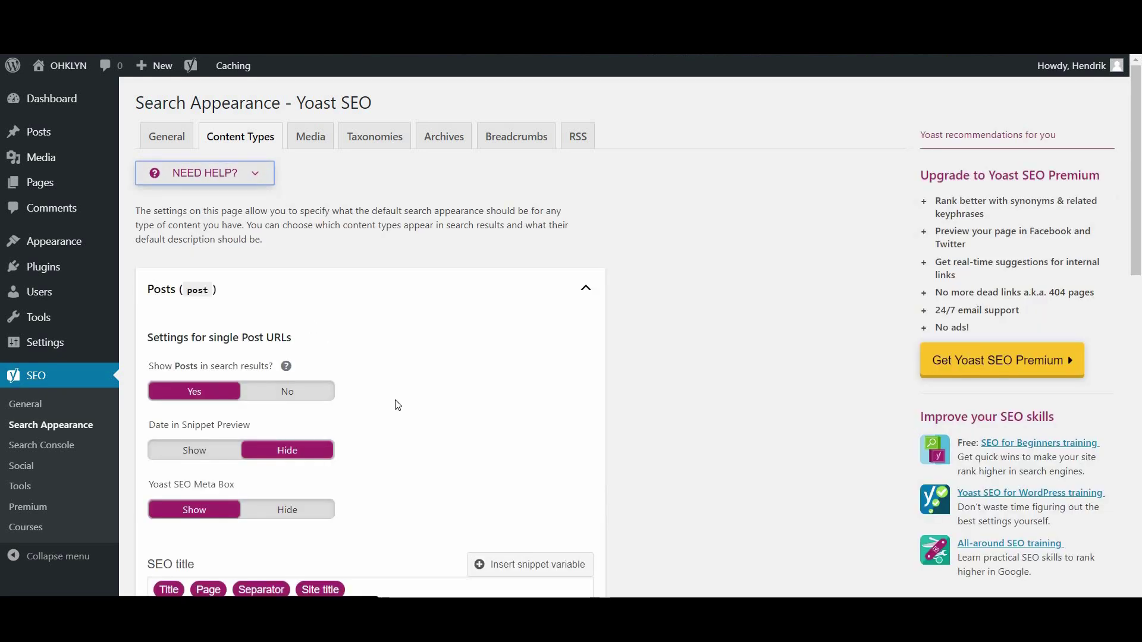
{"action": "scroll", "coordinate": [420, 421], "scroll_direction": "down", "scroll_amount": 5}
{"action": "scroll", "coordinate": [421, 420], "scroll_direction": "down", "scroll_amount": 8}
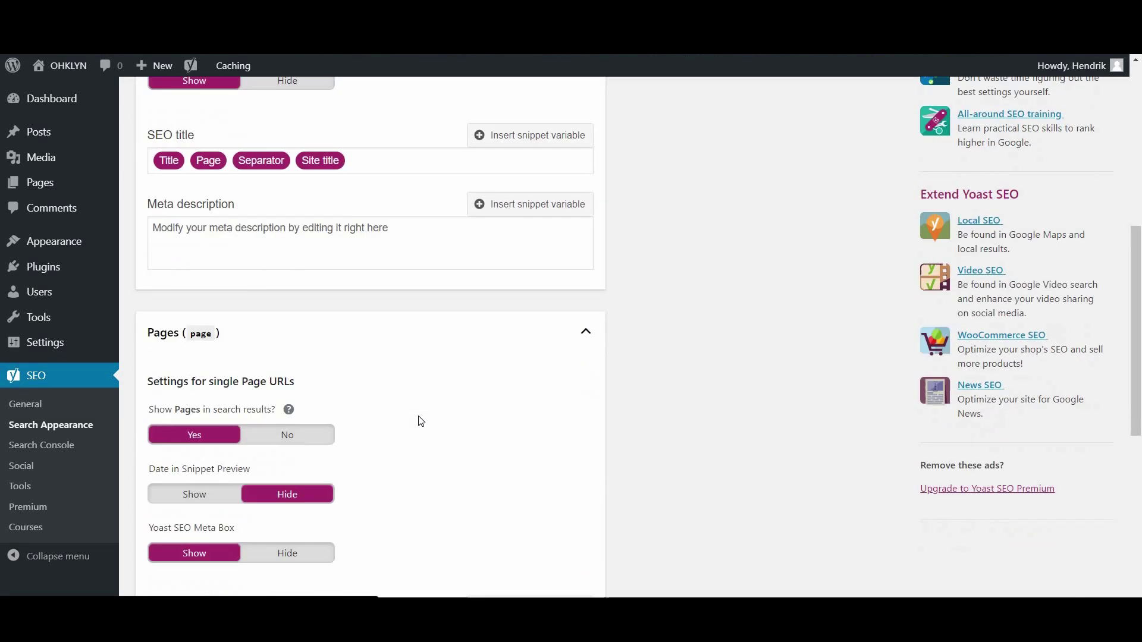
{"action": "scroll", "coordinate": [420, 419], "scroll_direction": "up", "scroll_amount": 15}
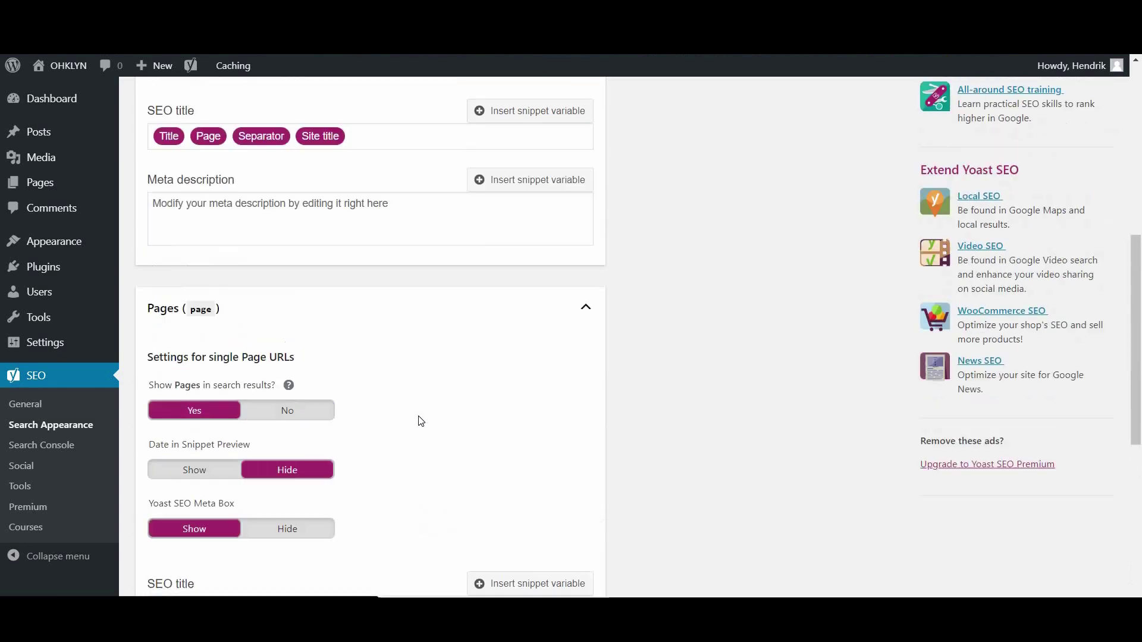
{"action": "scroll", "coordinate": [389, 149], "scroll_direction": "up", "scroll_amount": 1}
{"action": "left_click", "coordinate": [387, 144]}
{"action": "left_click", "coordinate": [440, 137]}
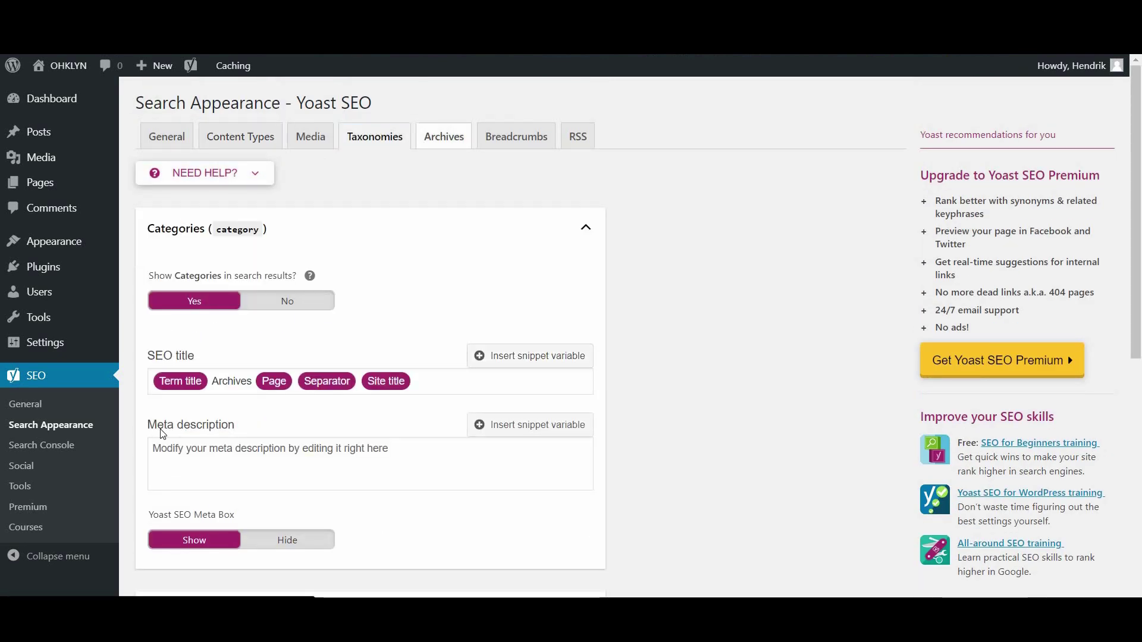
{"action": "scroll", "coordinate": [223, 537], "scroll_direction": "down", "scroll_amount": 5}
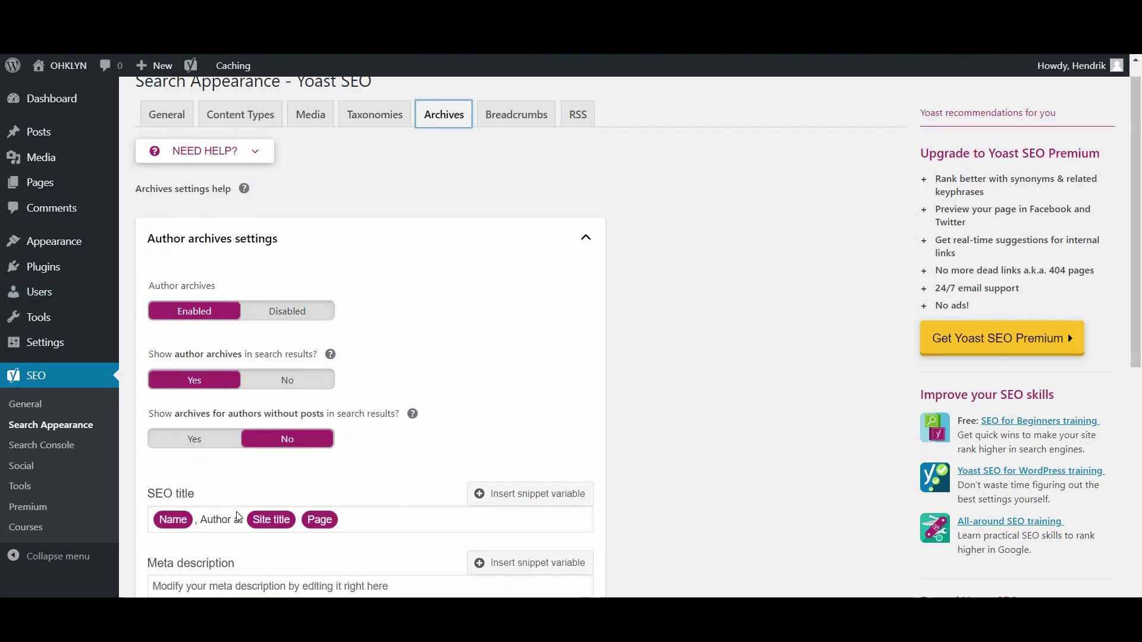
{"action": "left_click", "coordinate": [191, 540]}
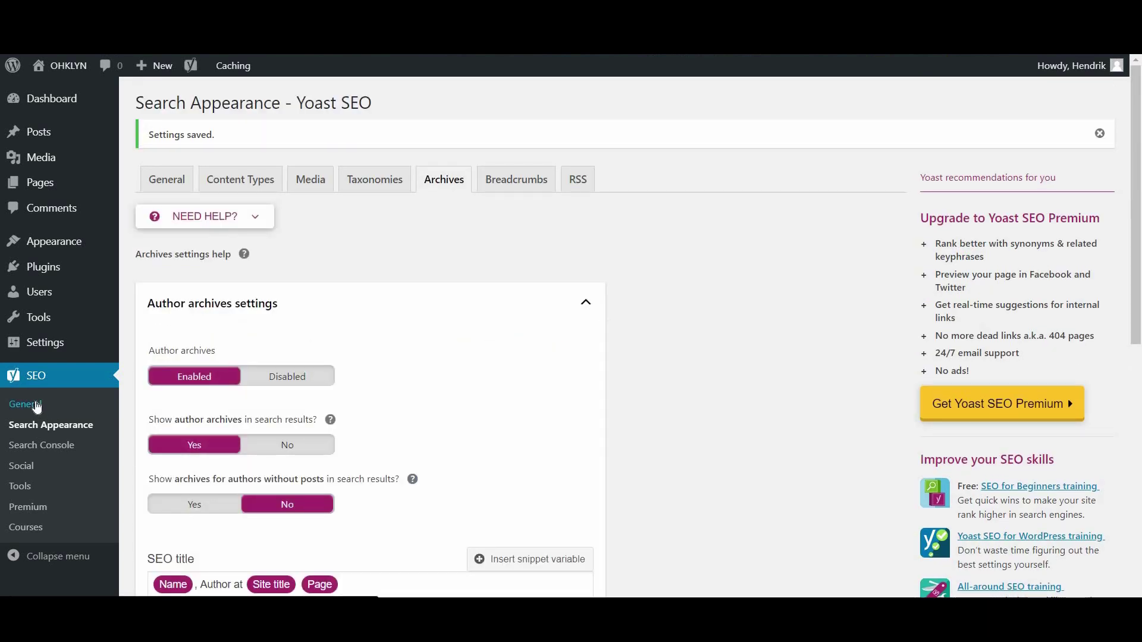
Show the XML sitemaps help text on Yoast's General Features tab.
{"action": "left_click", "coordinate": [36, 406]}
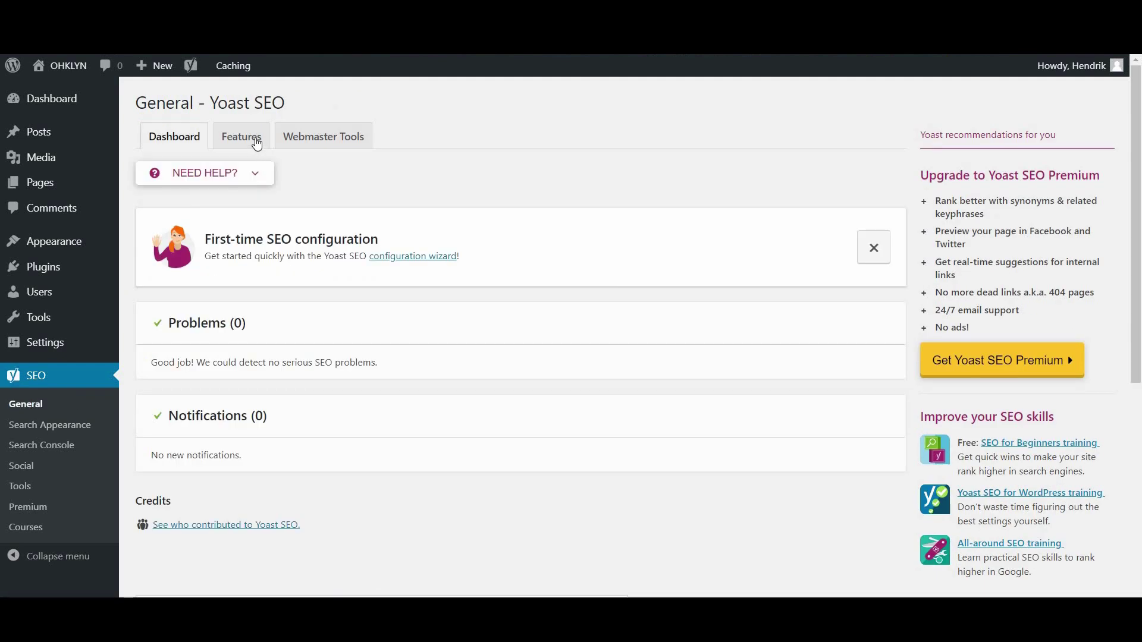
{"action": "left_click", "coordinate": [268, 148]}
{"action": "scroll", "coordinate": [503, 430], "scroll_direction": "down", "scroll_amount": 5}
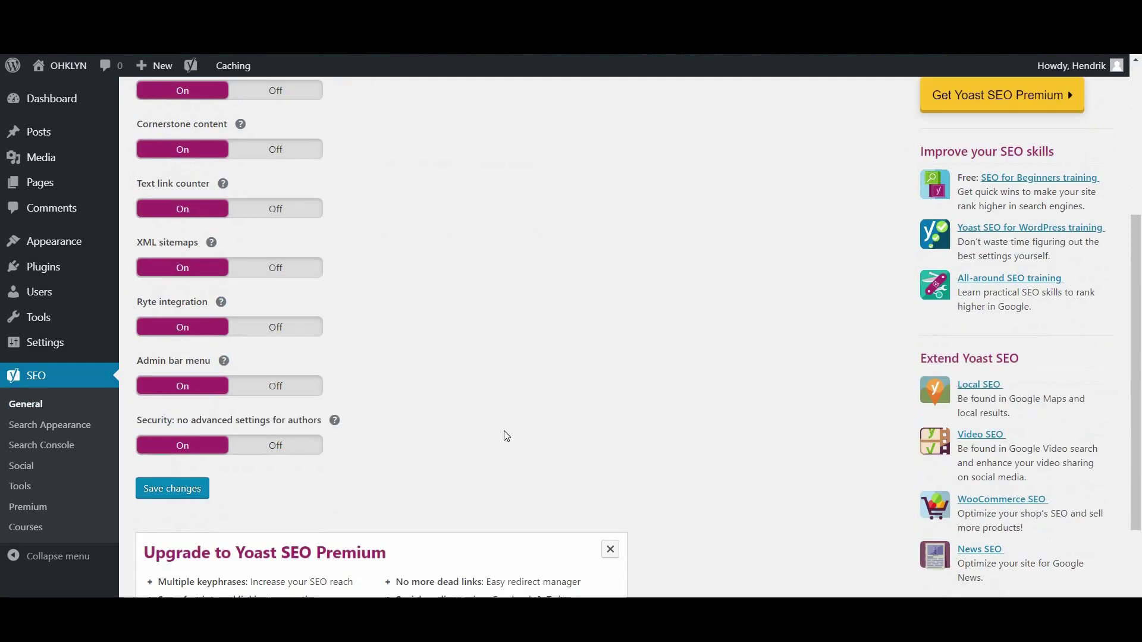
{"action": "scroll", "coordinate": [506, 436], "scroll_direction": "down", "scroll_amount": 2}
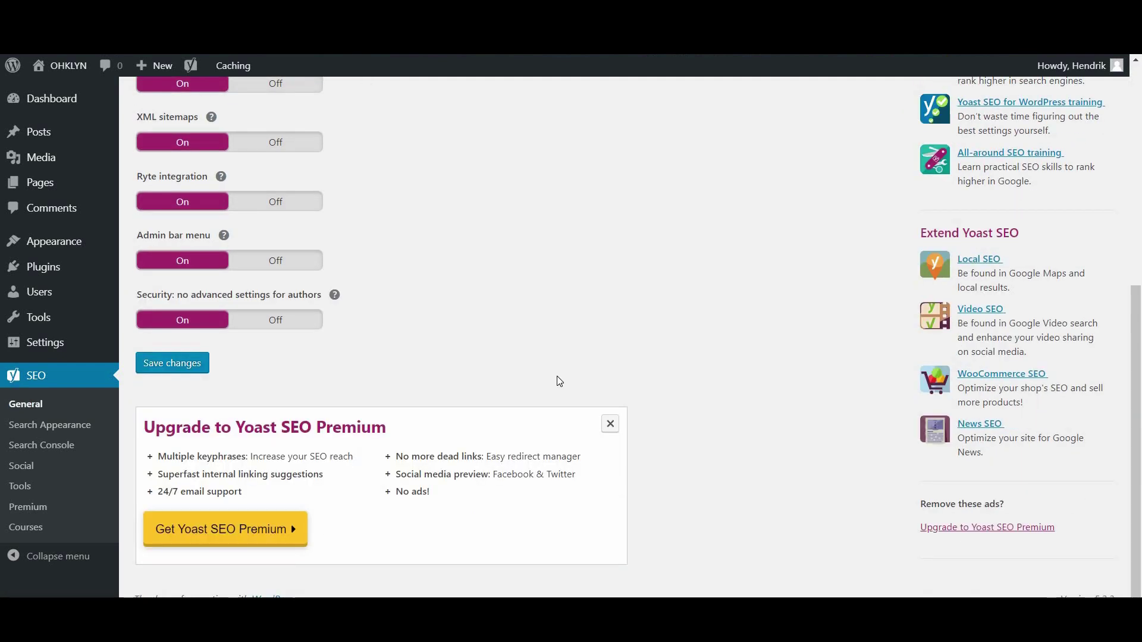
{"action": "scroll", "coordinate": [559, 381], "scroll_direction": "up", "scroll_amount": 6}
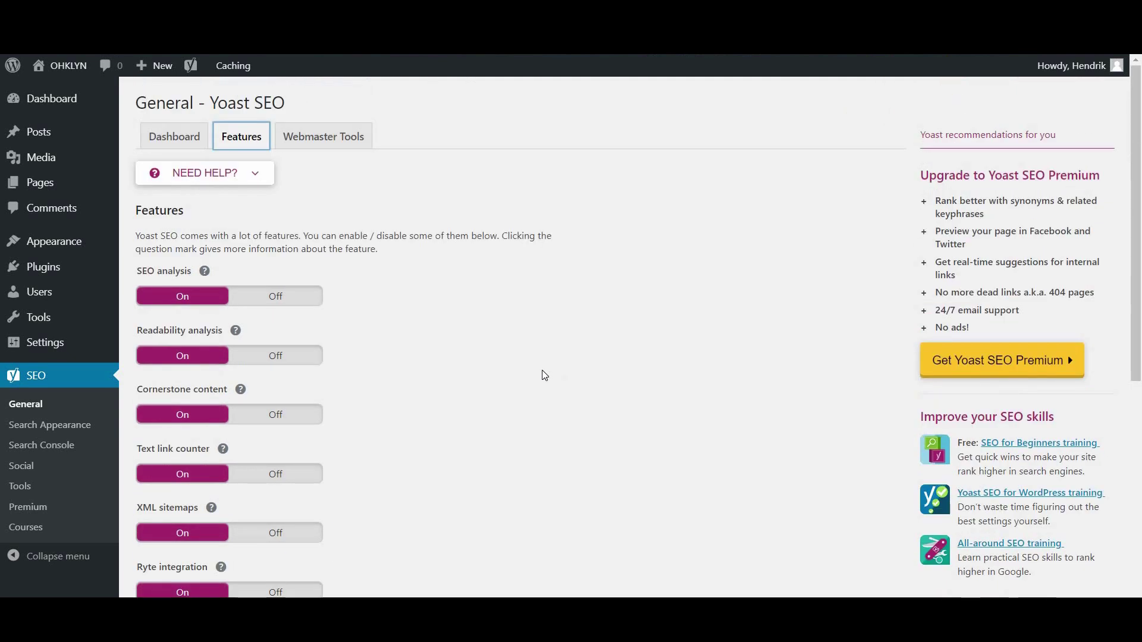
{"action": "scroll", "coordinate": [311, 275], "scroll_direction": "down", "scroll_amount": 3}
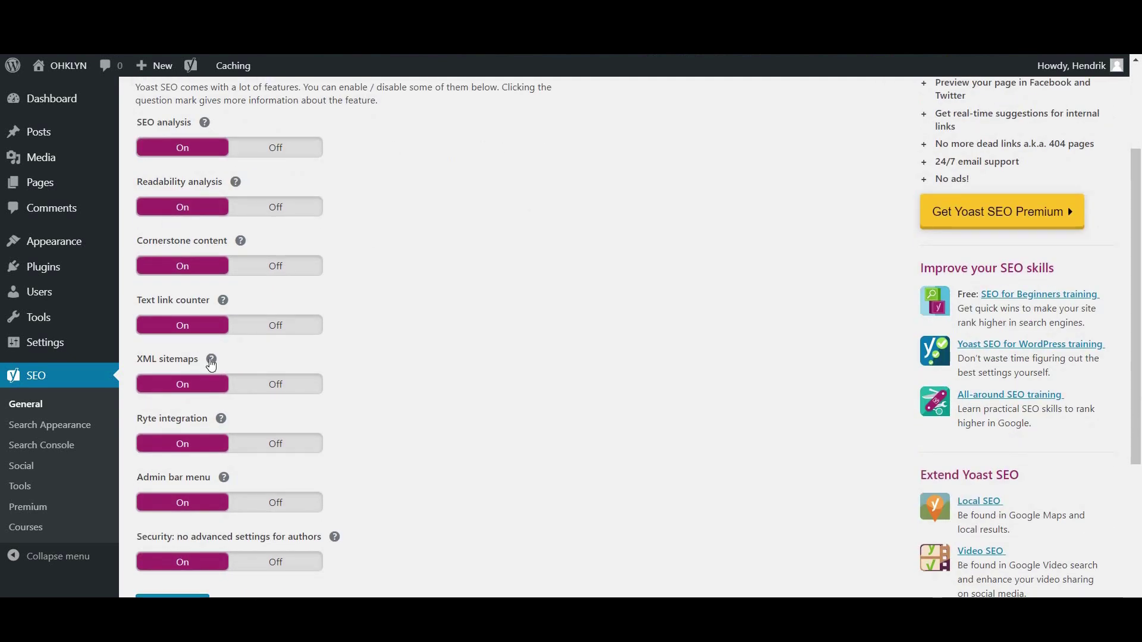
{"action": "left_click", "coordinate": [211, 359]}
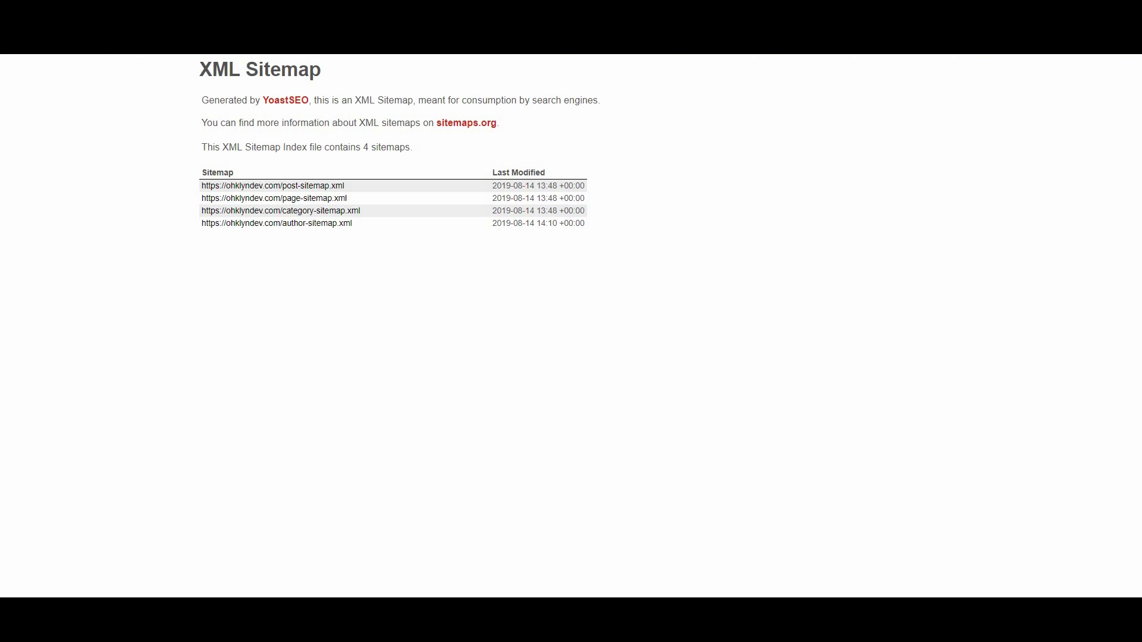
Copy the XML sitemap index address from the address bar.
{"action": "right_click", "coordinate": [348, 72]}
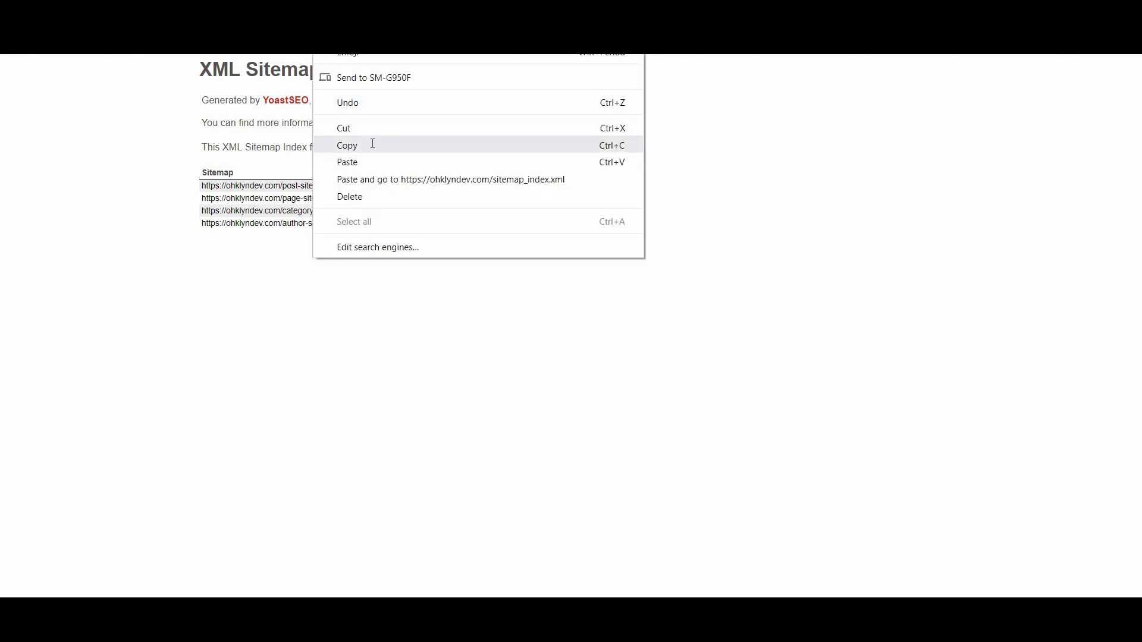
{"action": "left_click", "coordinate": [372, 144]}
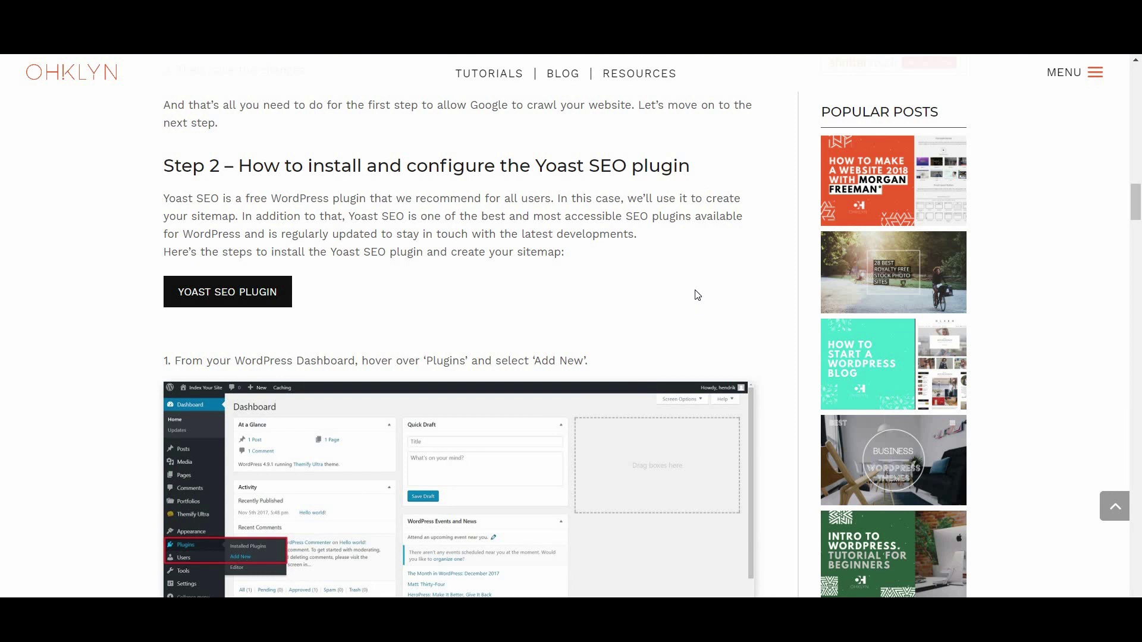
Scroll the guide down to 'Step 3 – How to use Google Search Console'.
{"action": "scroll", "coordinate": [697, 295], "scroll_direction": "down", "scroll_amount": 15}
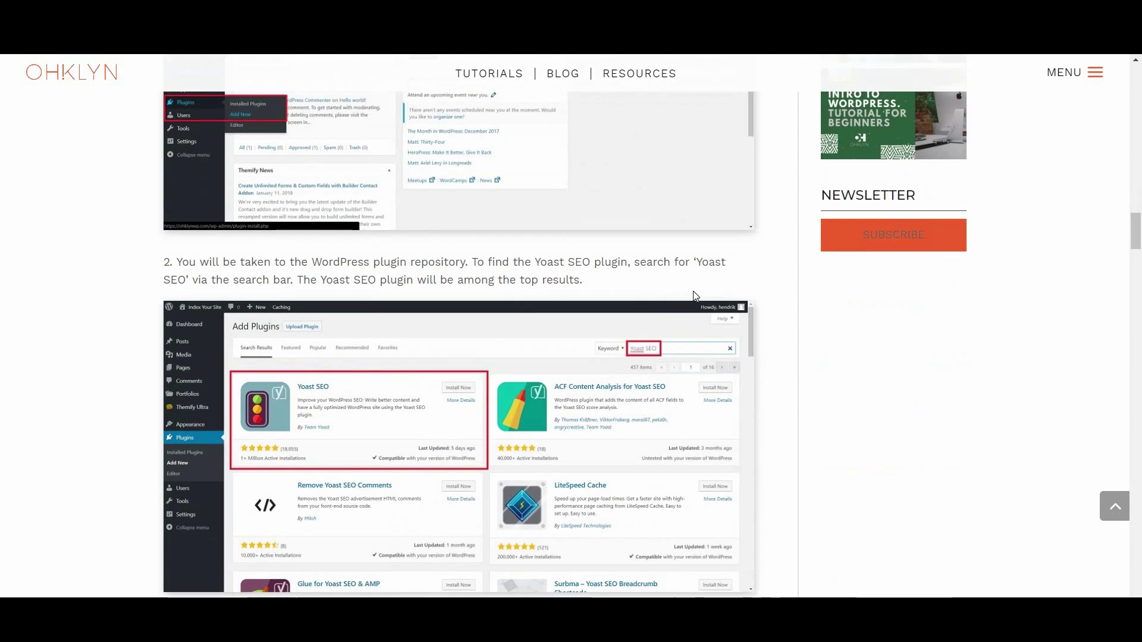
{"action": "scroll", "coordinate": [696, 295], "scroll_direction": "down", "scroll_amount": 20}
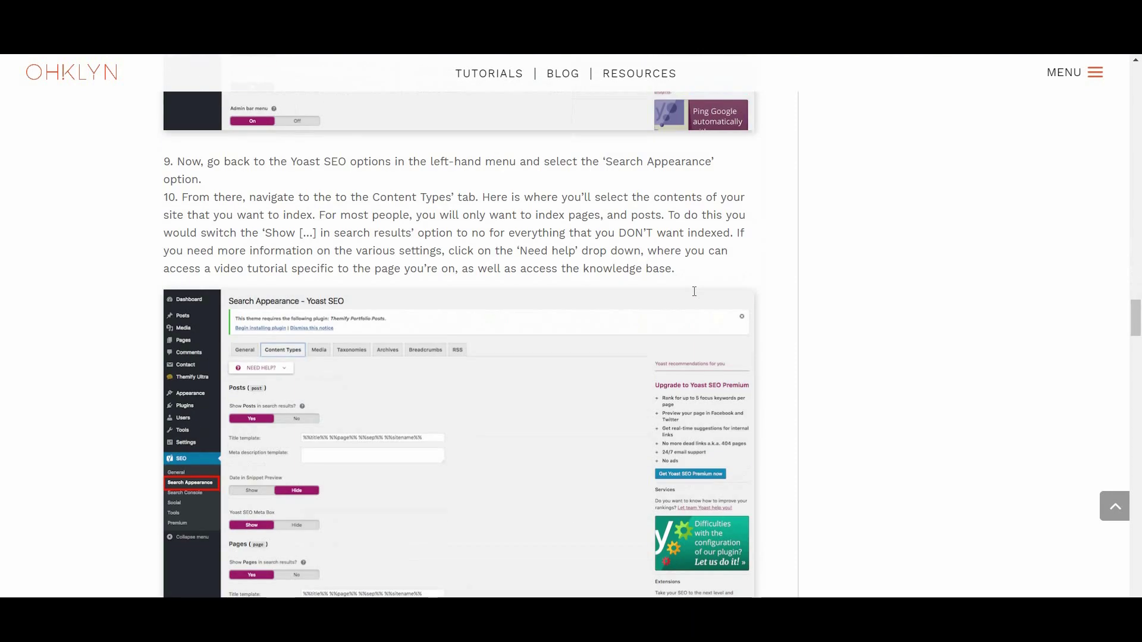
{"action": "scroll", "coordinate": [695, 296], "scroll_direction": "down", "scroll_amount": 3}
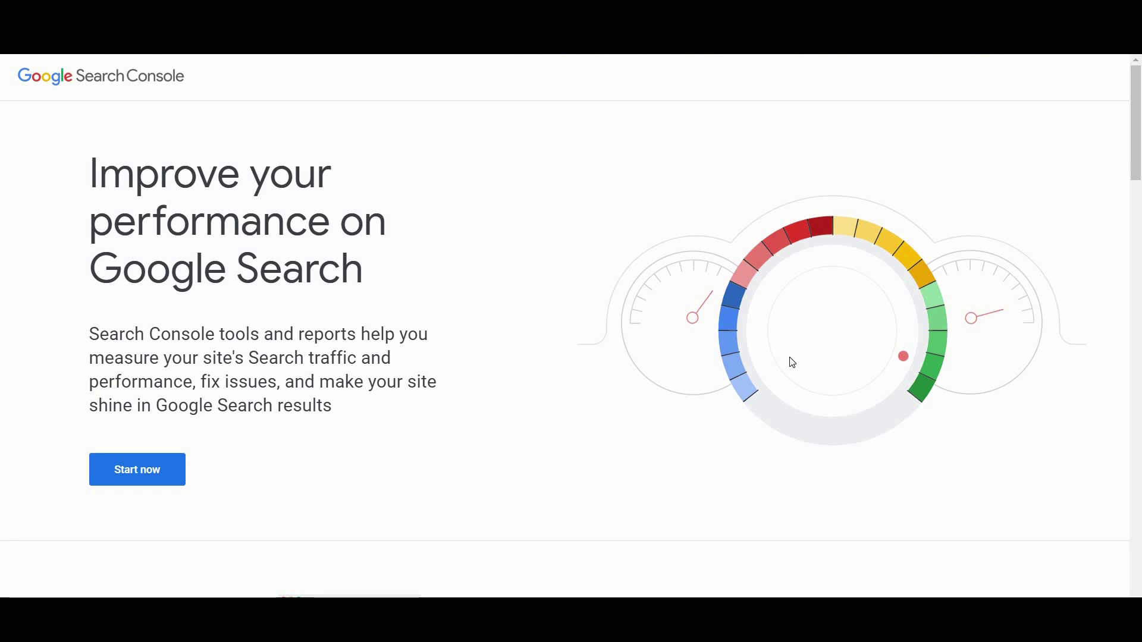
Browse the Search Console landing page and choose Start now to begin setup.
{"action": "scroll", "coordinate": [793, 363], "scroll_direction": "down", "scroll_amount": 6}
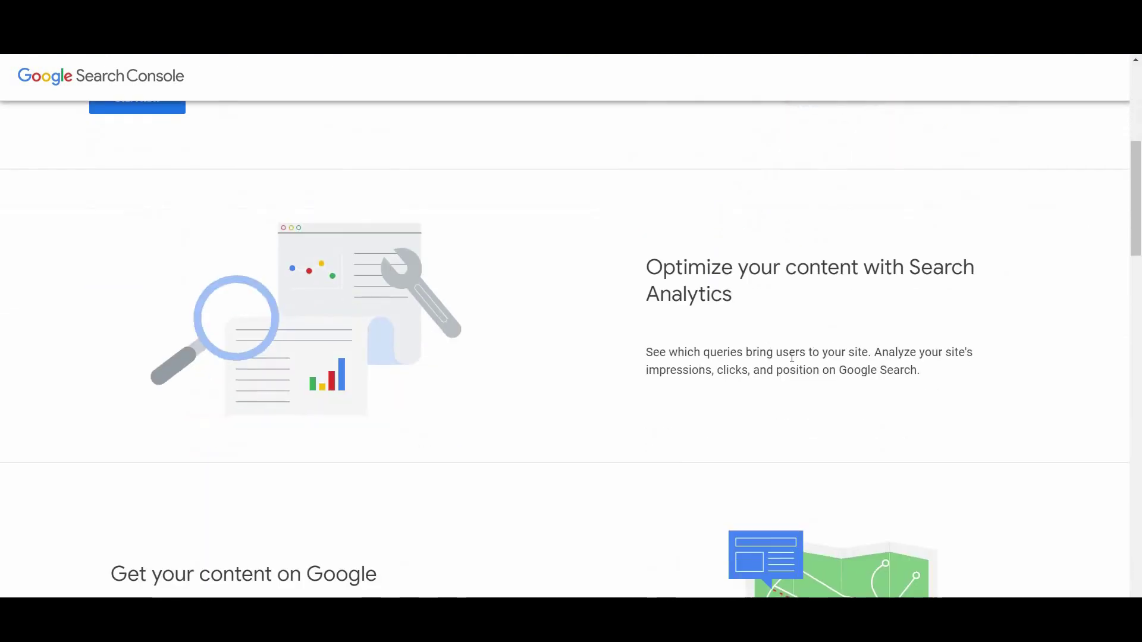
{"action": "scroll", "coordinate": [794, 364], "scroll_direction": "down", "scroll_amount": 6}
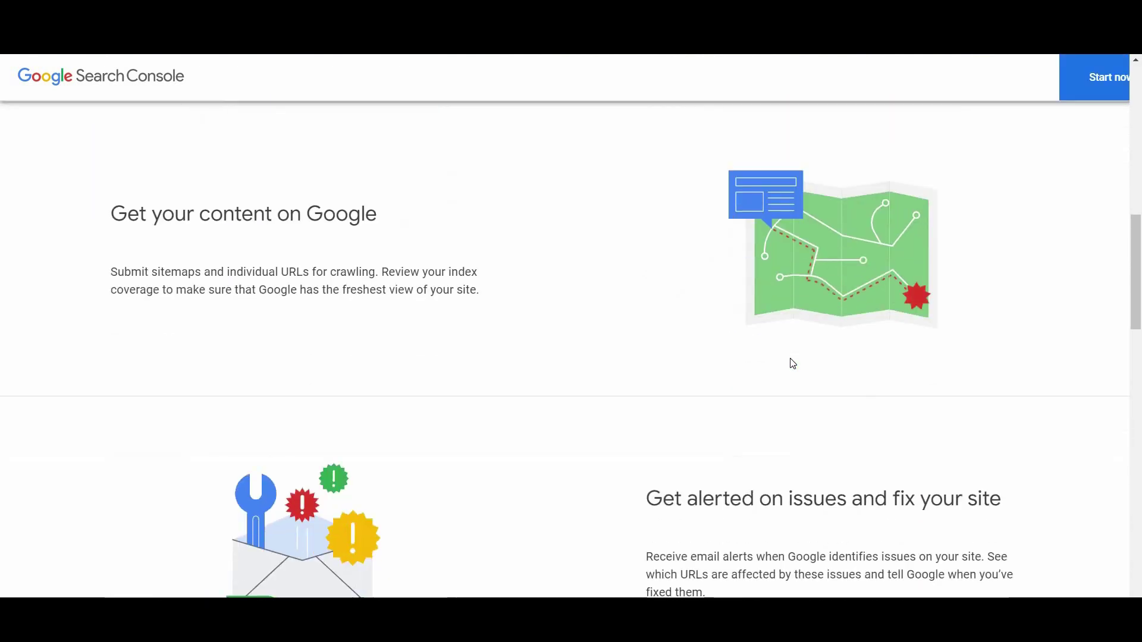
{"action": "scroll", "coordinate": [793, 364], "scroll_direction": "down", "scroll_amount": 5}
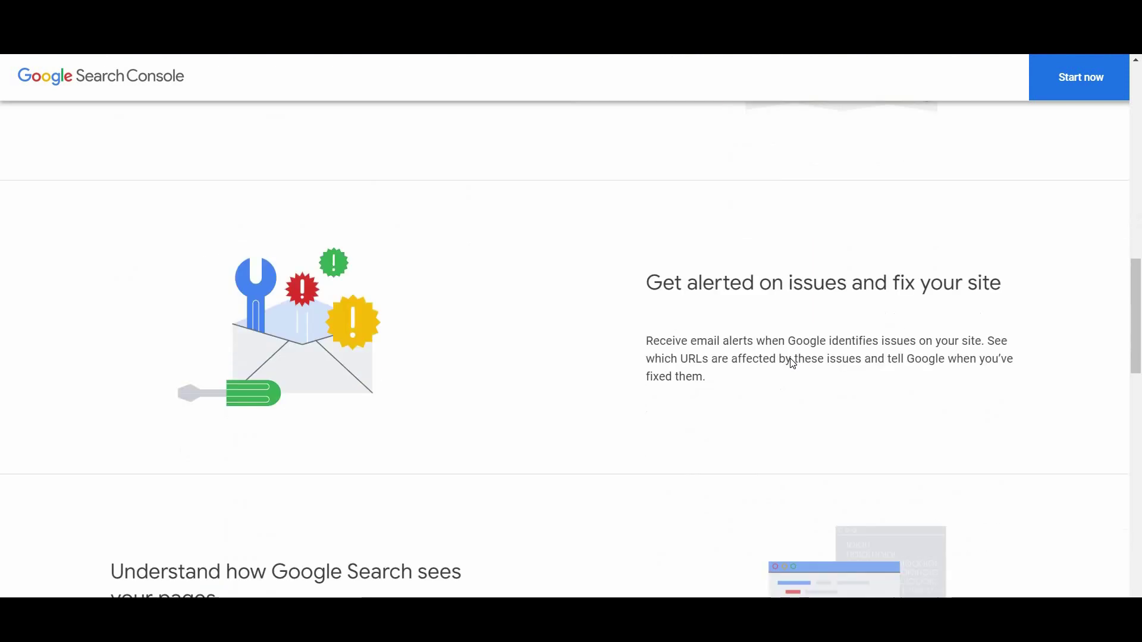
{"action": "scroll", "coordinate": [793, 363], "scroll_direction": "down", "scroll_amount": 5}
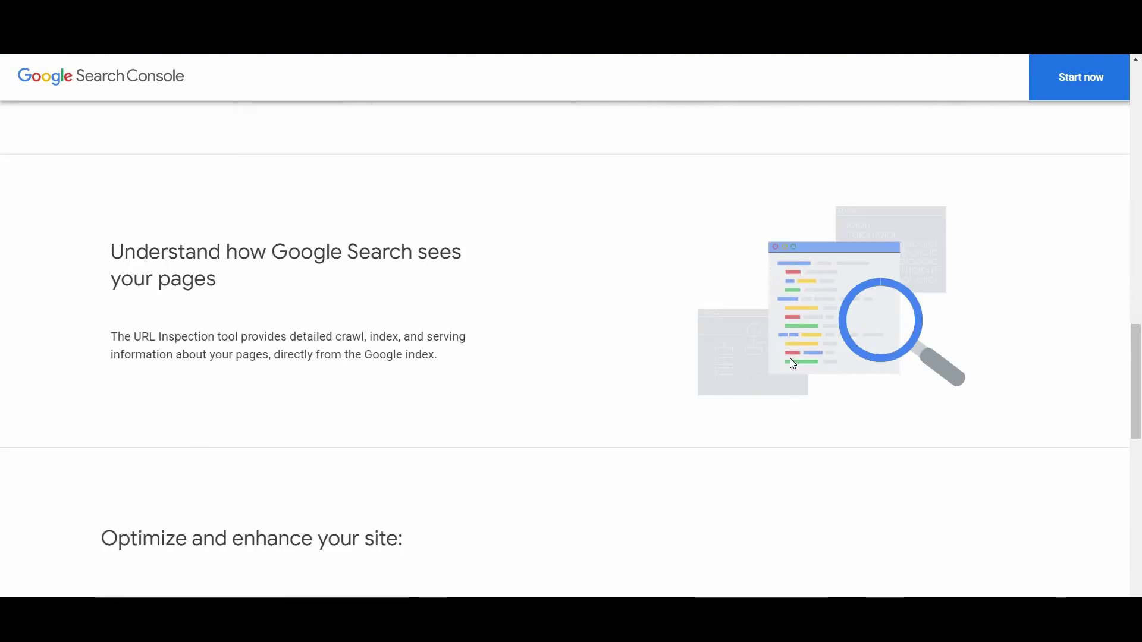
{"action": "scroll", "coordinate": [793, 363], "scroll_direction": "down", "scroll_amount": 5}
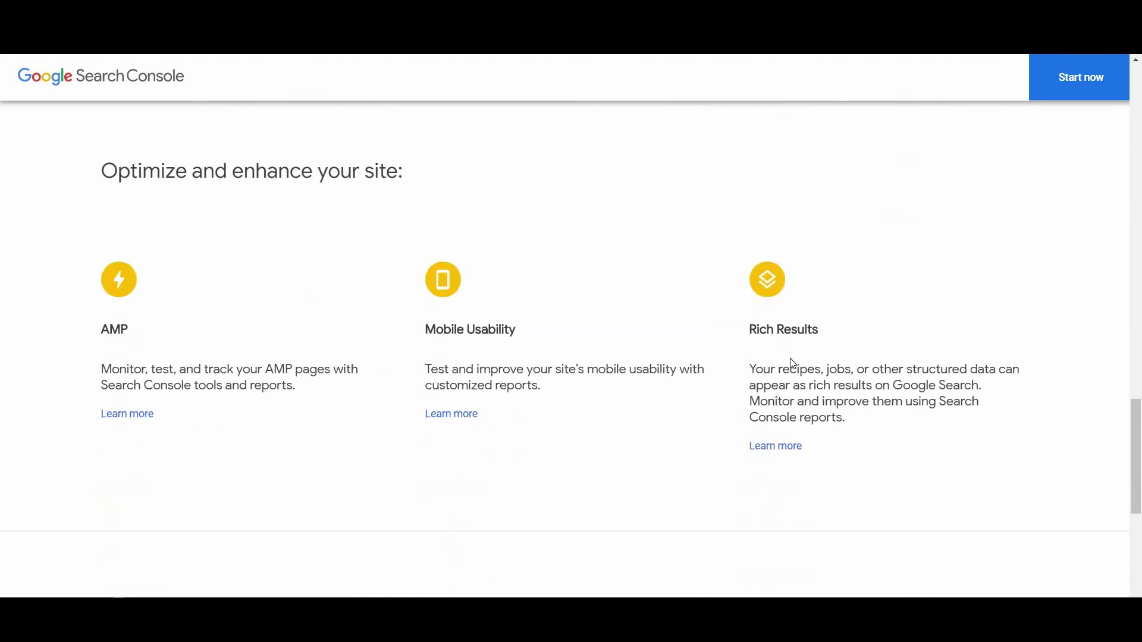
{"action": "scroll", "coordinate": [791, 362], "scroll_direction": "down", "scroll_amount": 7}
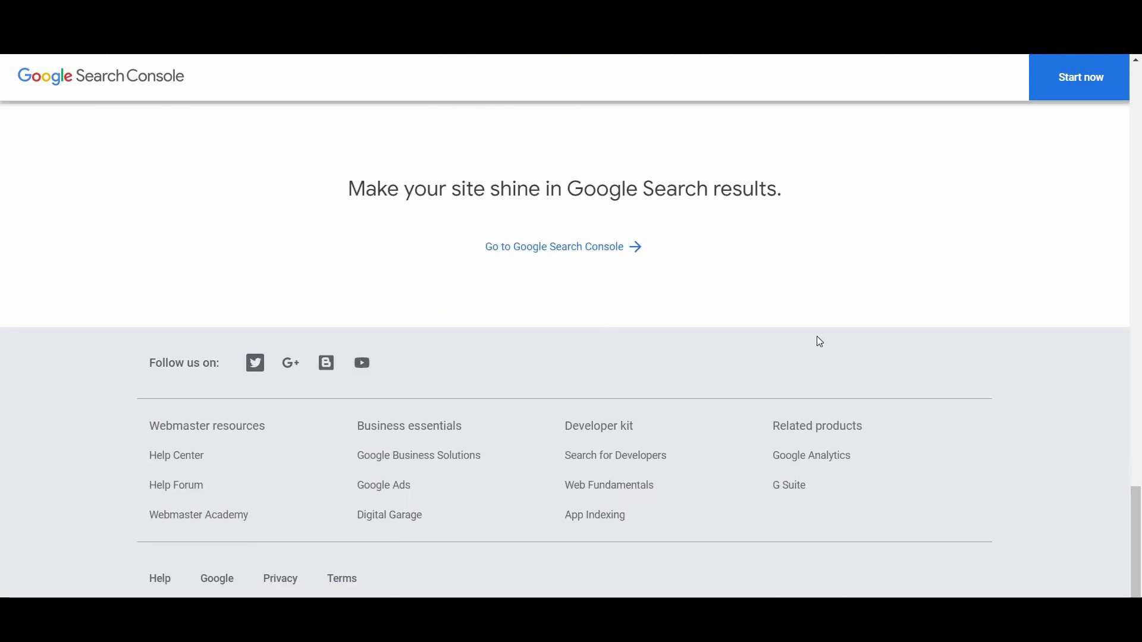
{"action": "scroll", "coordinate": [819, 342], "scroll_direction": "up", "scroll_amount": 6}
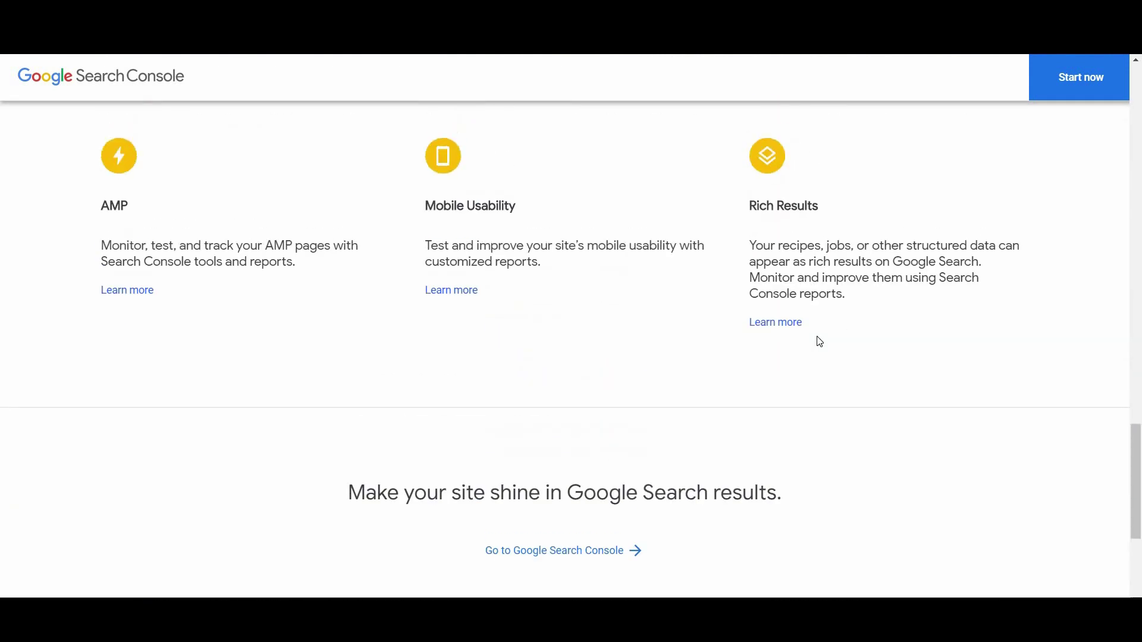
{"action": "scroll", "coordinate": [819, 341], "scroll_direction": "up", "scroll_amount": 6}
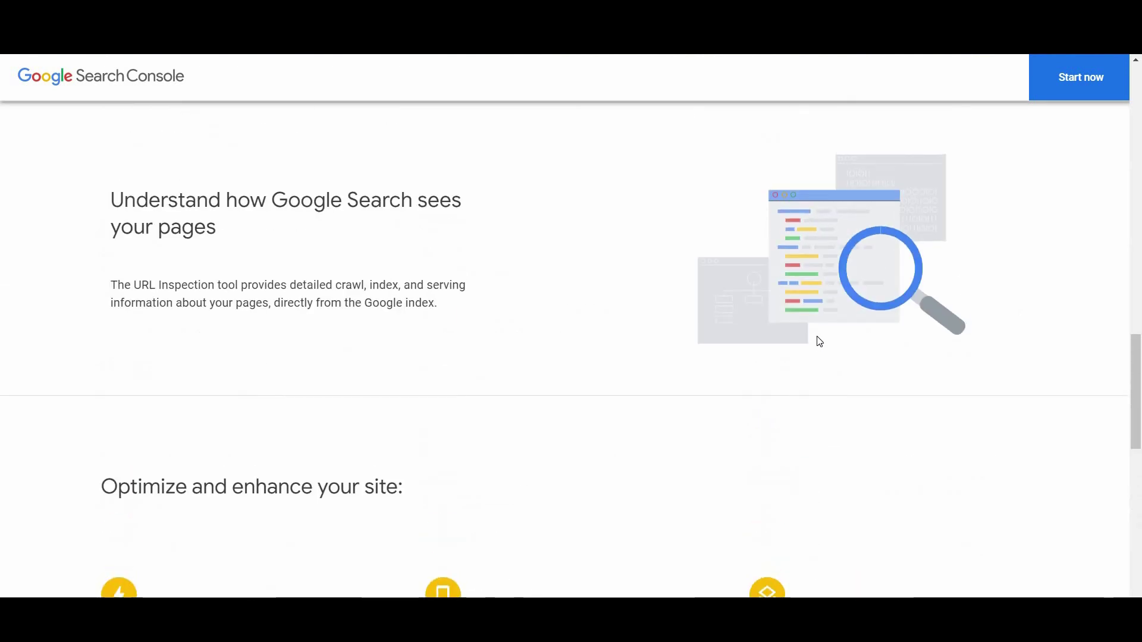
{"action": "scroll", "coordinate": [816, 336], "scroll_direction": "up", "scroll_amount": 6}
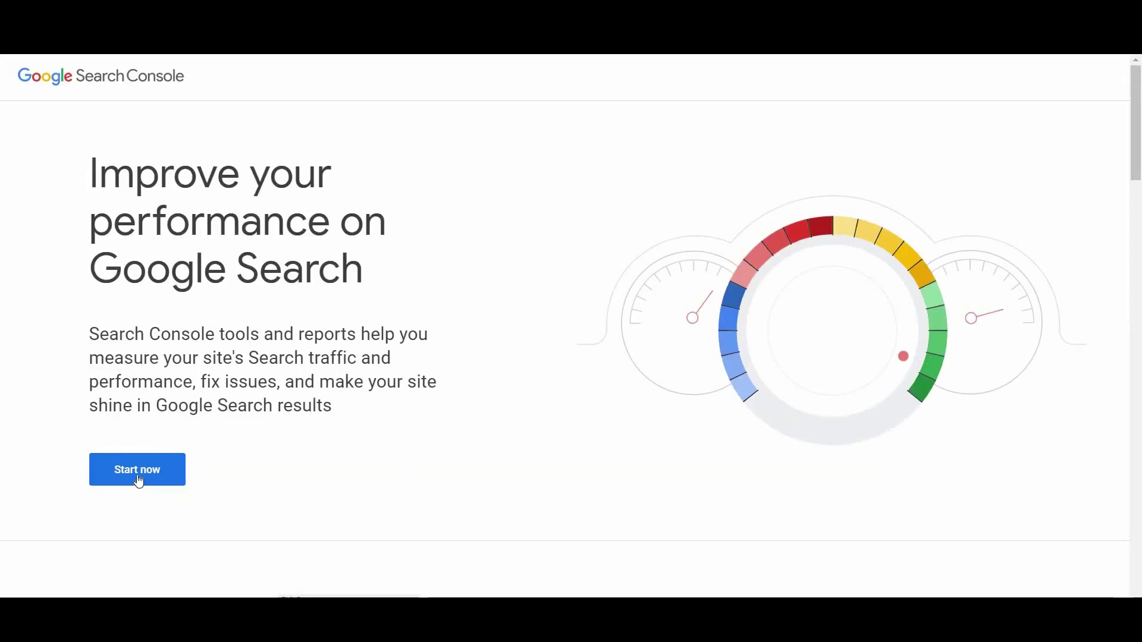
{"action": "left_click", "coordinate": [138, 474]}
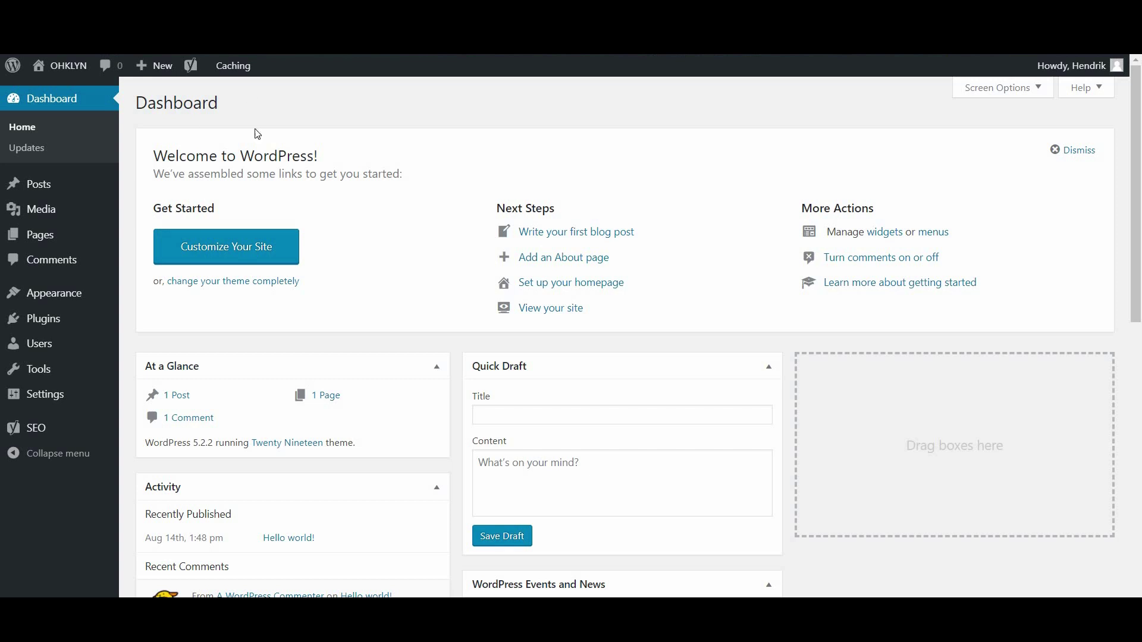
{"action": "right_click", "coordinate": [258, 134]}
{"action": "left_click", "coordinate": [301, 138]}
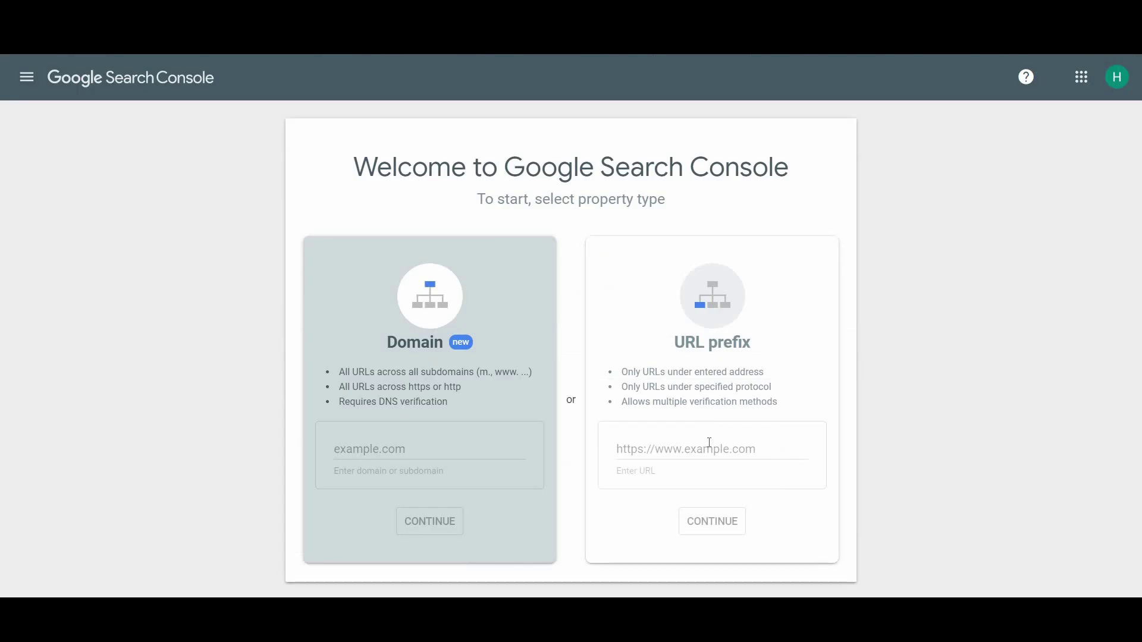
{"action": "left_click", "coordinate": [710, 442]}
{"action": "key", "text": "ctrl+v"}
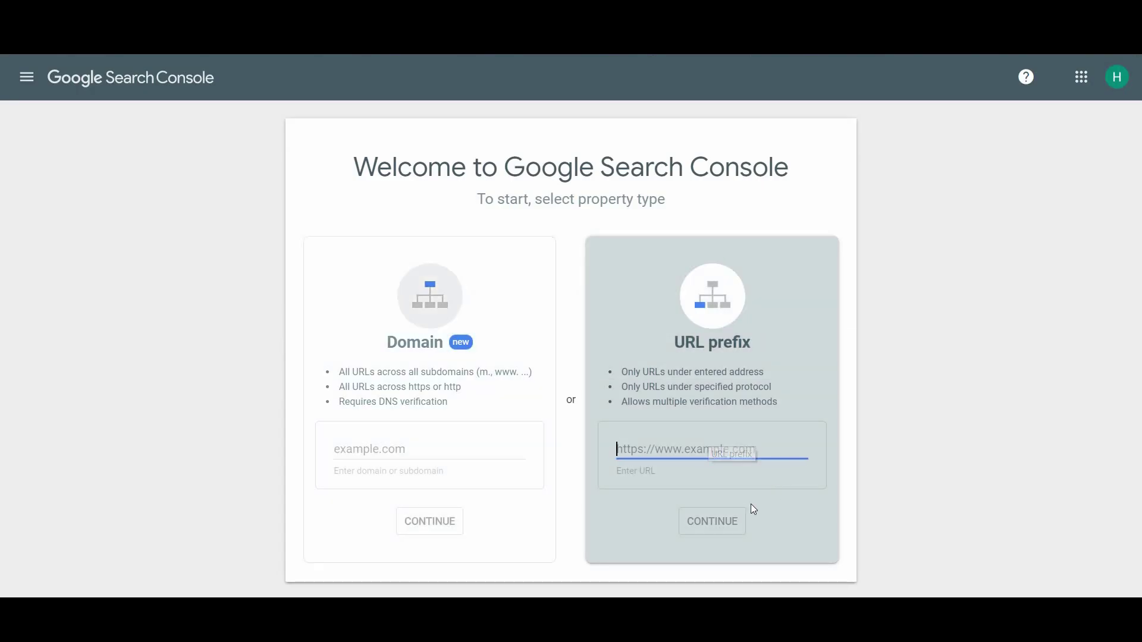
{"action": "left_click", "coordinate": [715, 526]}
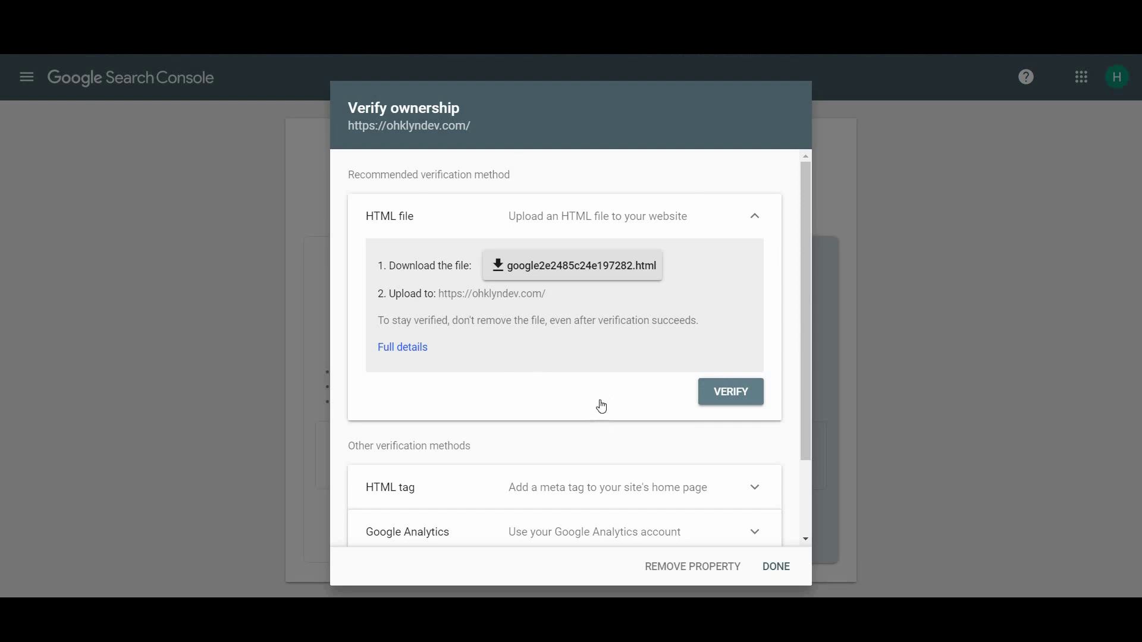
Copy the HTML tag verification meta tag, then return to the WordPress dashboard.
{"action": "scroll", "coordinate": [602, 407], "scroll_direction": "down", "scroll_amount": 2}
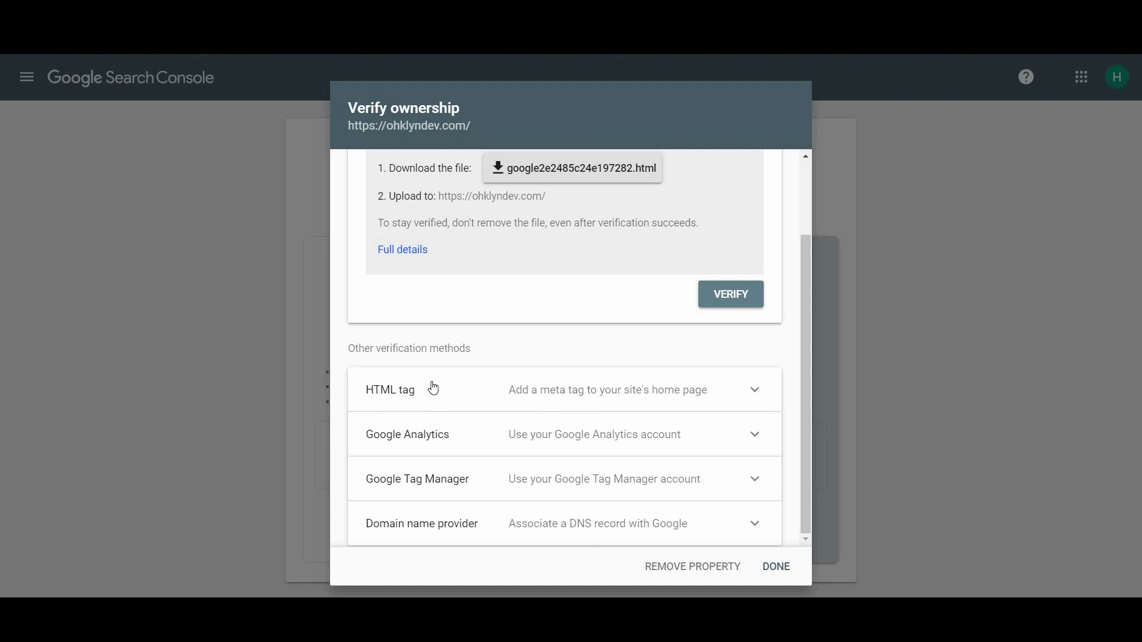
{"action": "left_click", "coordinate": [576, 390]}
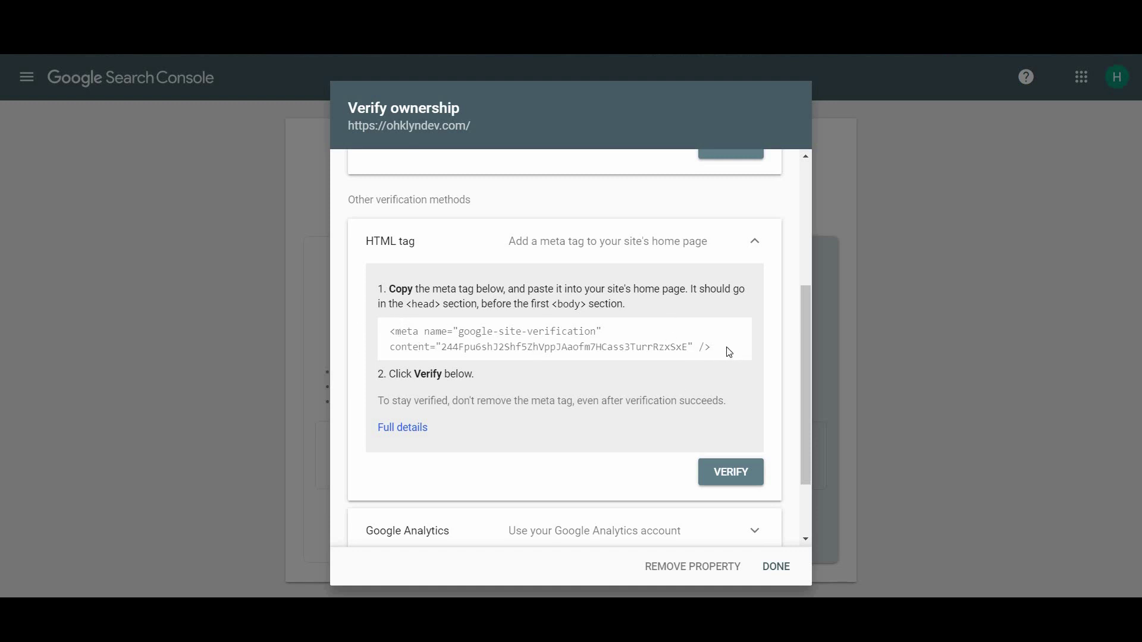
{"action": "left_click", "coordinate": [395, 336]}
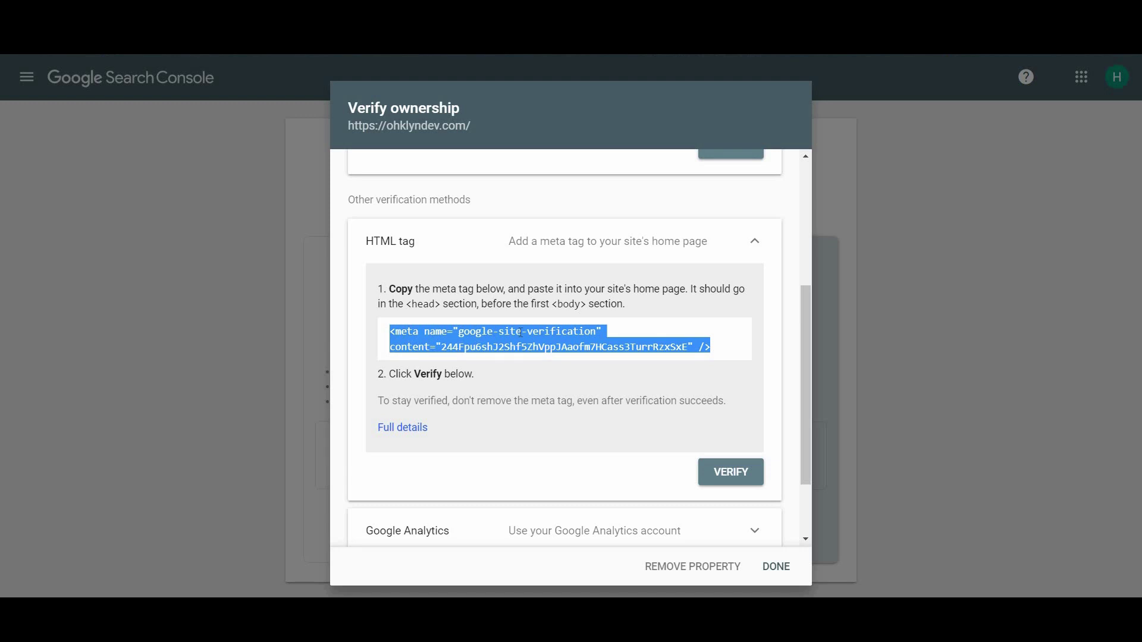
{"action": "right_click", "coordinate": [546, 347]}
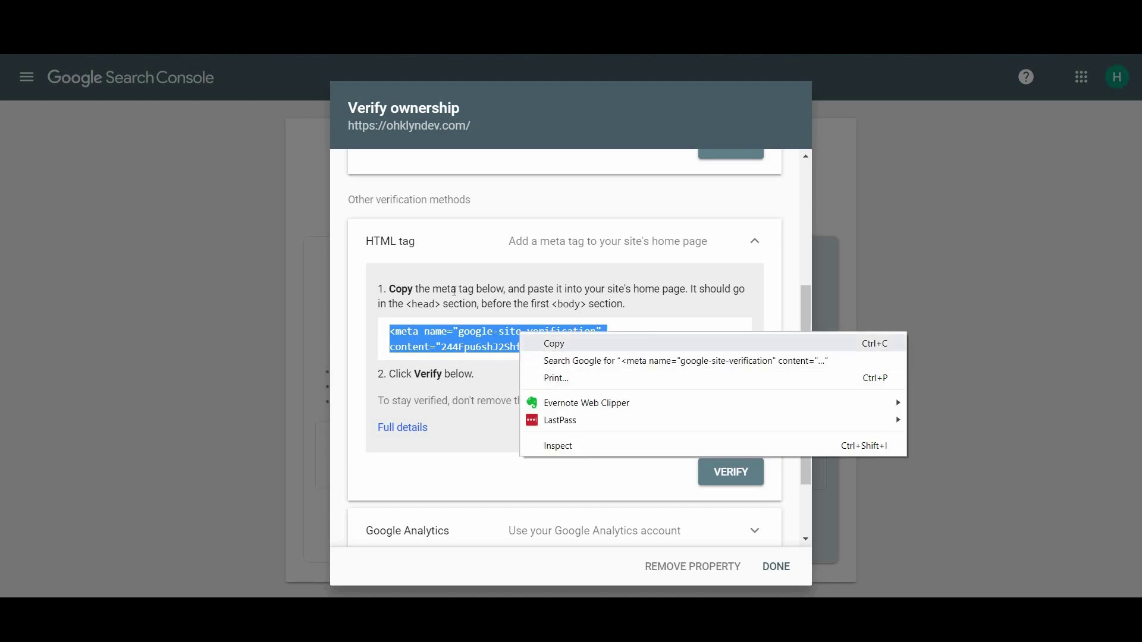
{"action": "left_click", "coordinate": [600, 339]}
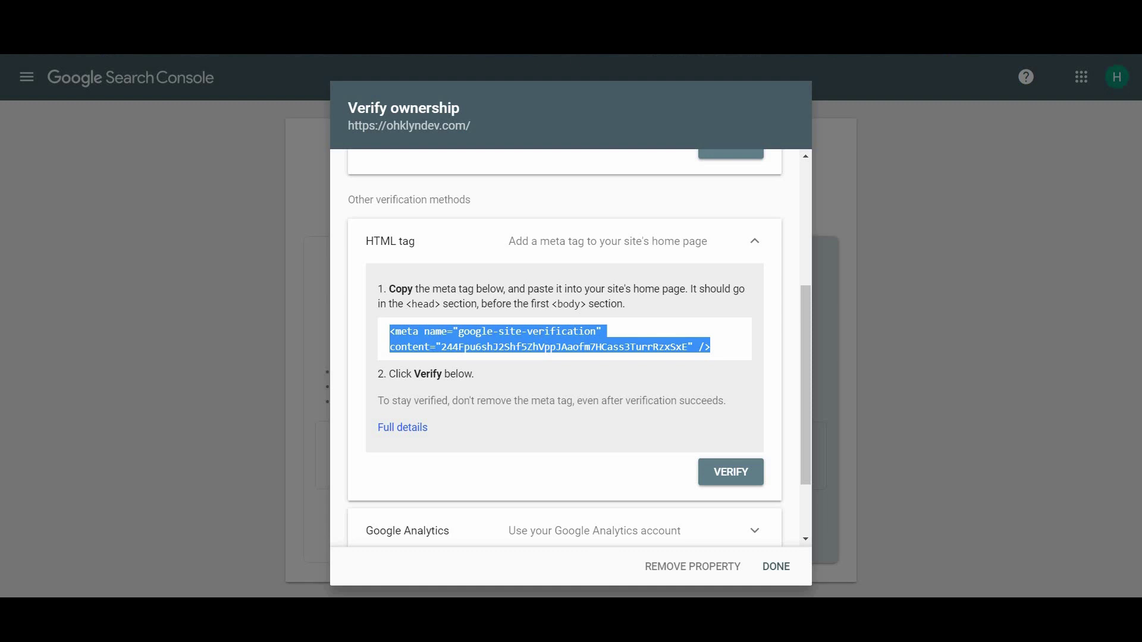
{"action": "key", "text": "ctrl+Tab"}
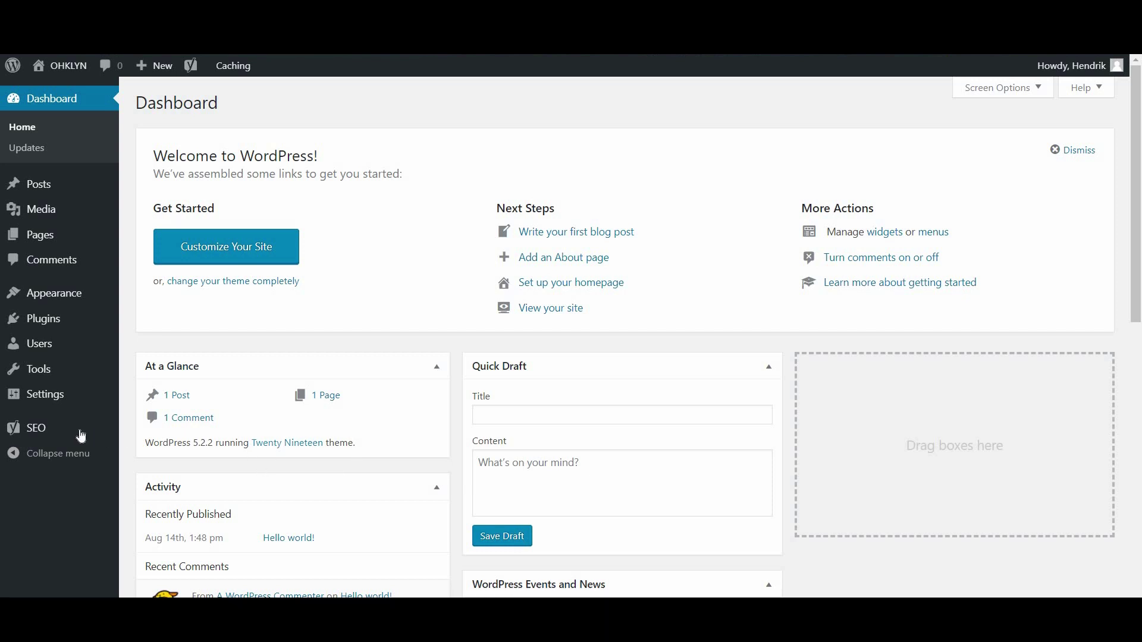
Paste the meta tag into Yoast SEO's Webmaster Tools Google verification code field and save changes.
{"action": "mouse_move", "coordinate": [77, 435]}
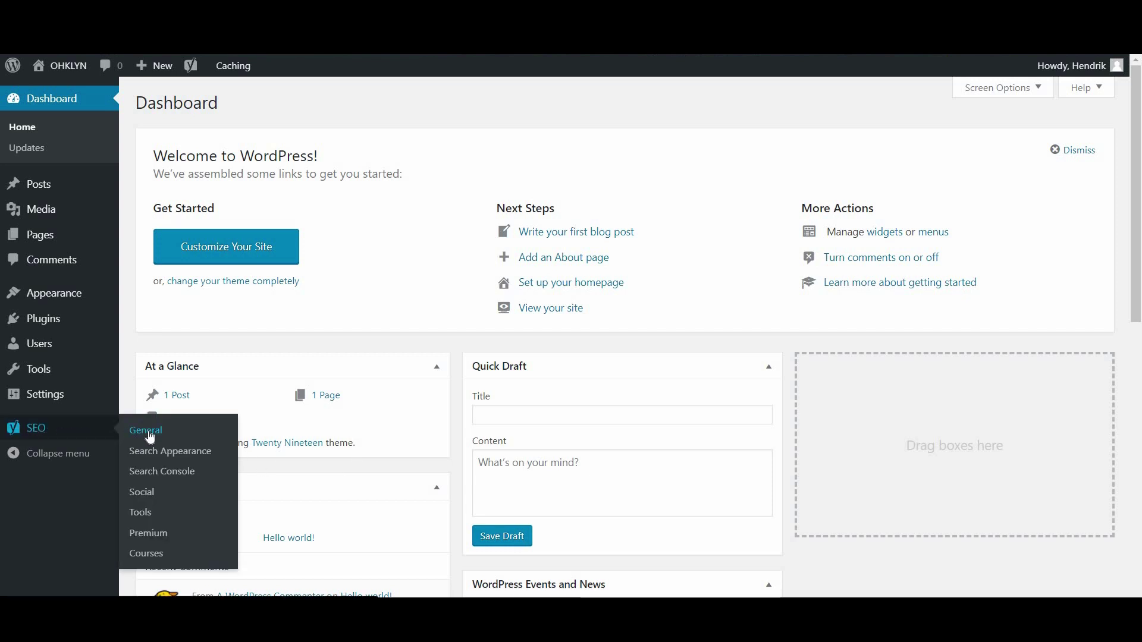
{"action": "left_click", "coordinate": [151, 438]}
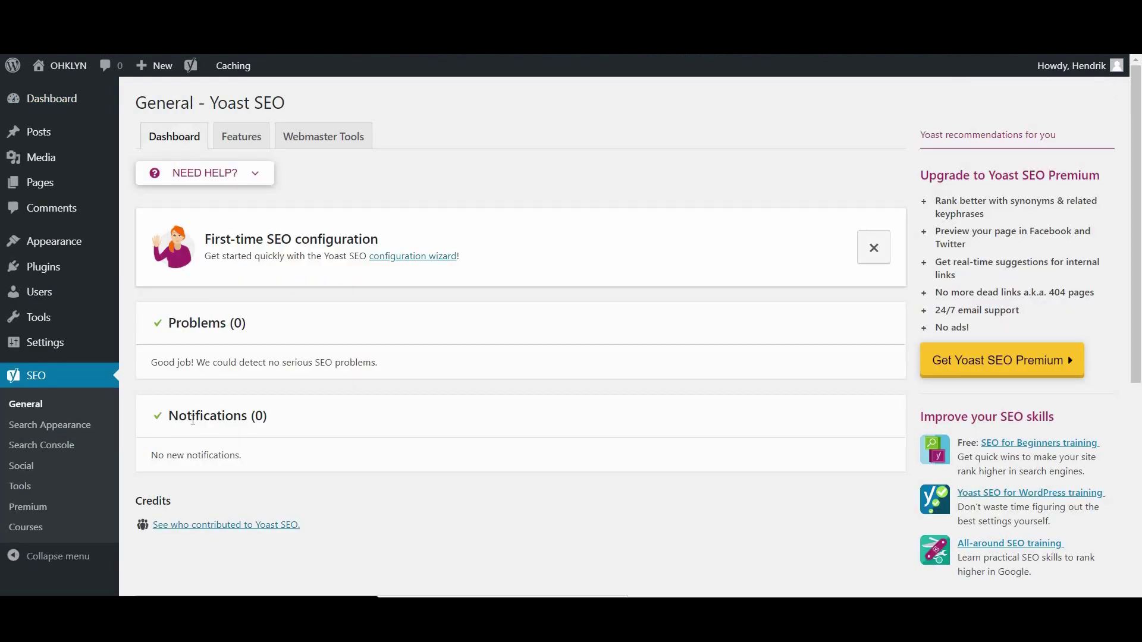
{"action": "left_click", "coordinate": [320, 145]}
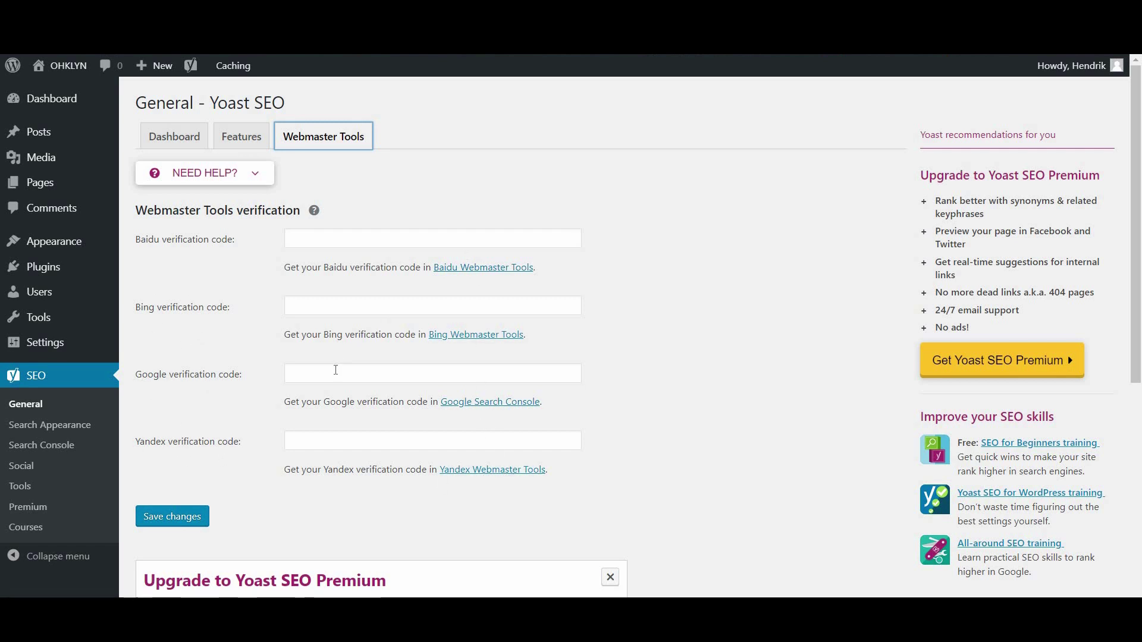
{"action": "left_click", "coordinate": [330, 372]}
{"action": "key", "text": "ctrl+v"}
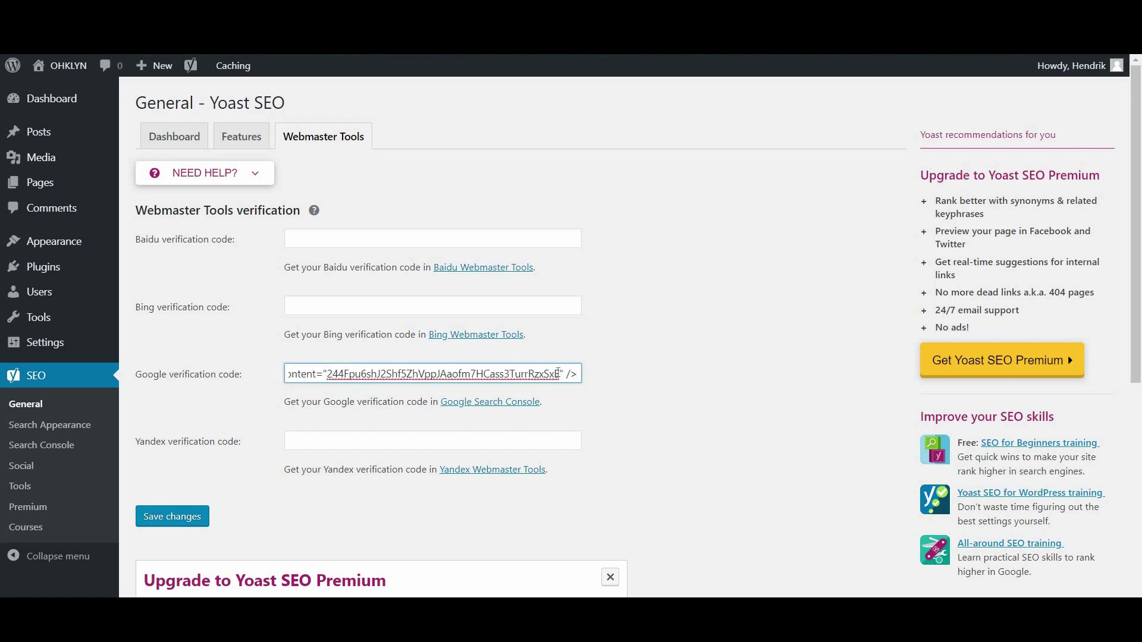
{"action": "left_click_drag", "start_coordinate": [379, 373], "coordinate": [286, 399]}
{"action": "left_click", "coordinate": [285, 398]}
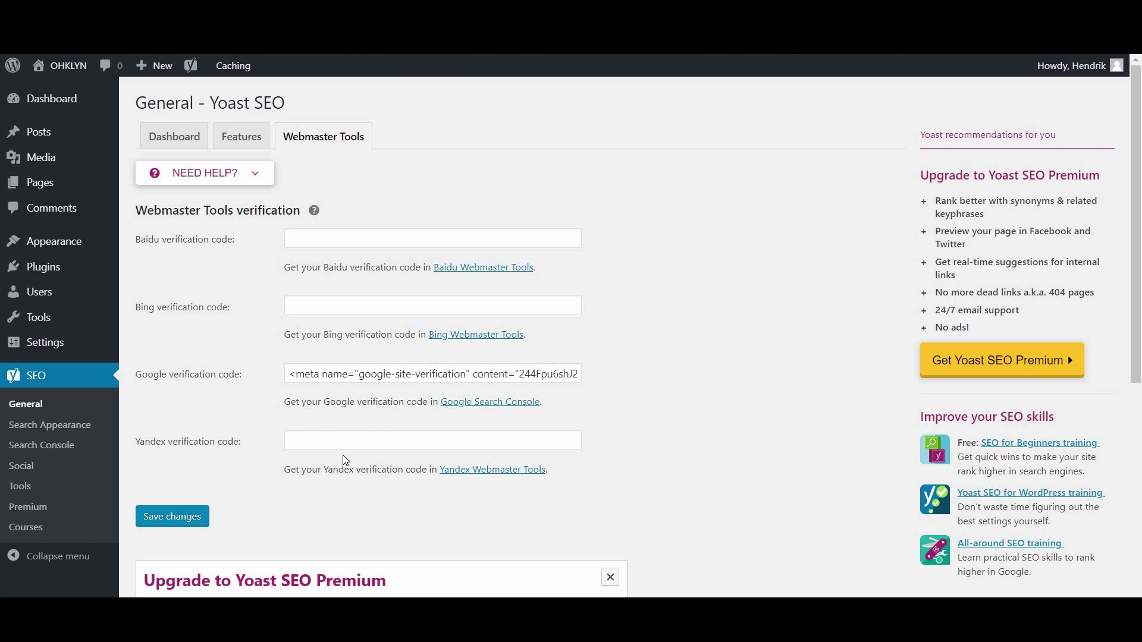
{"action": "left_click", "coordinate": [193, 517]}
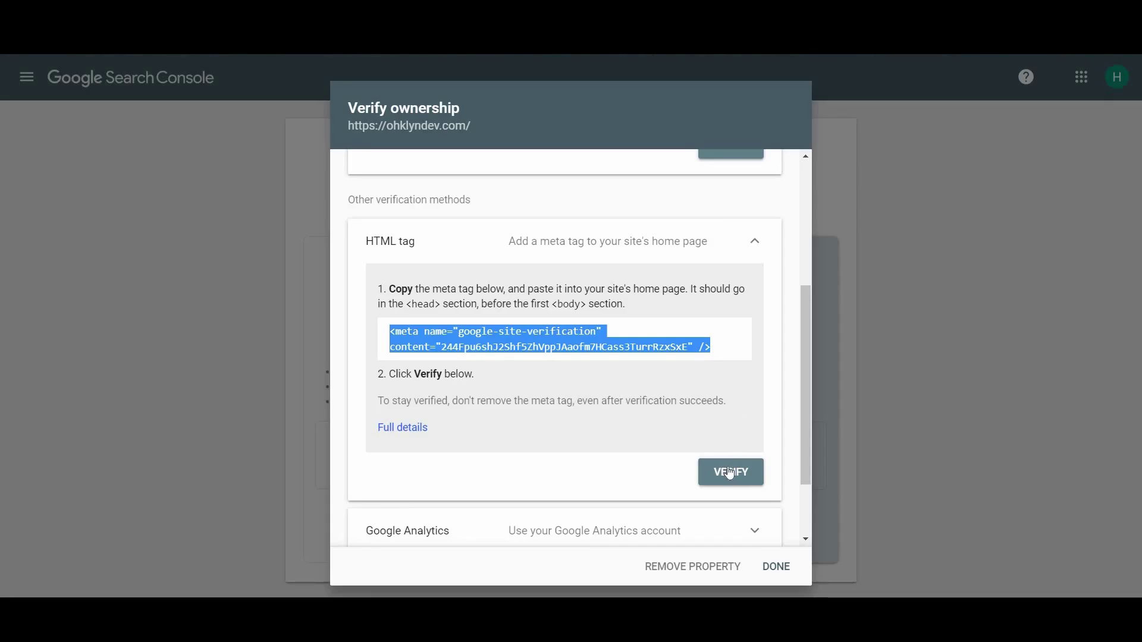
{"action": "left_click", "coordinate": [731, 472]}
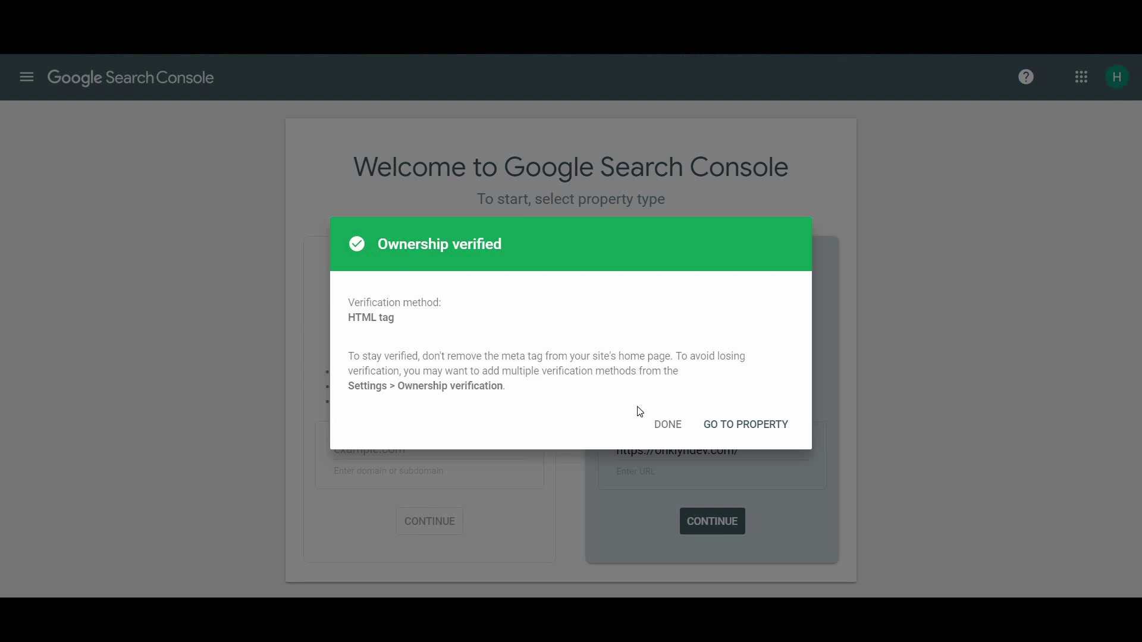
{"action": "left_click", "coordinate": [760, 424]}
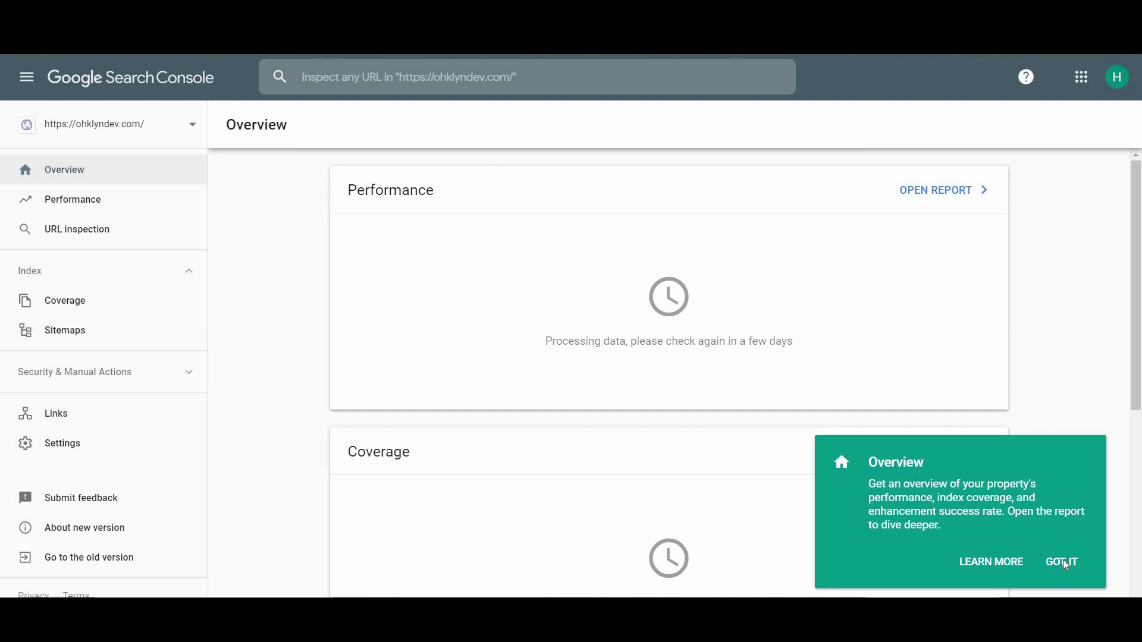
Dismiss the Overview tip, open the Sitemaps report, and grab the sitemap URL from the note.
{"action": "left_click", "coordinate": [968, 492]}
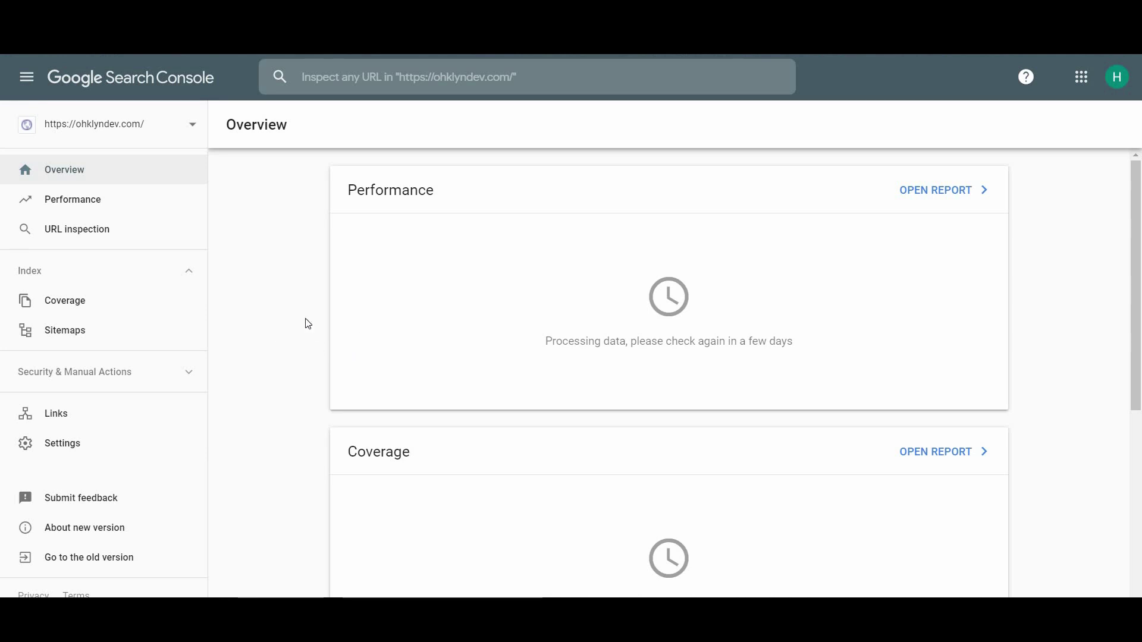
{"action": "left_click", "coordinate": [68, 339]}
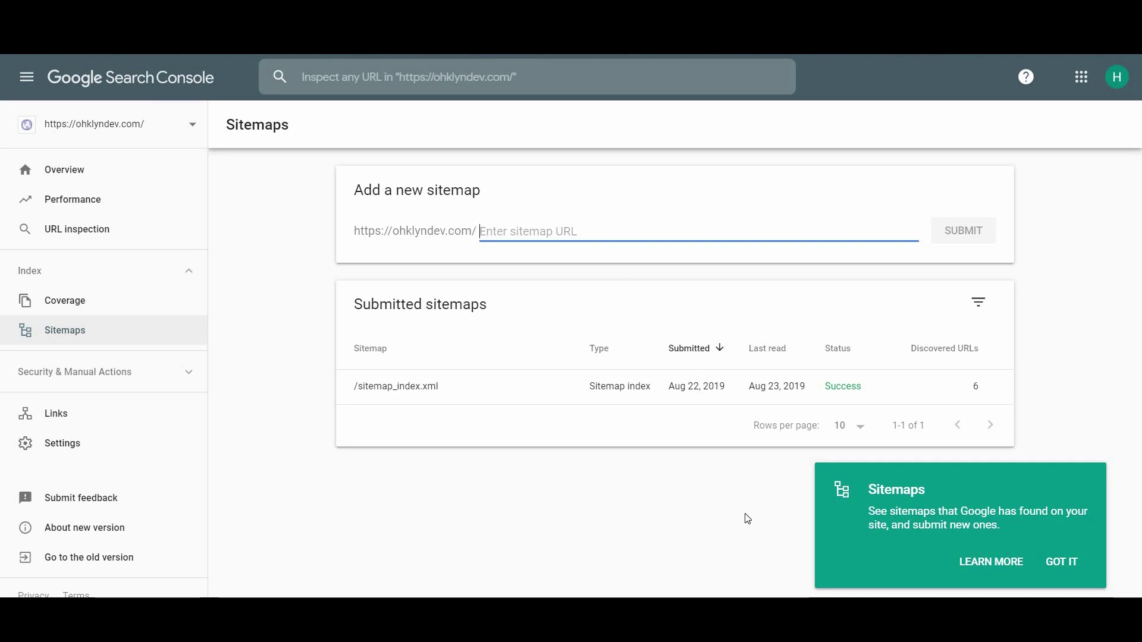
{"action": "key", "text": "alt+Tab"}
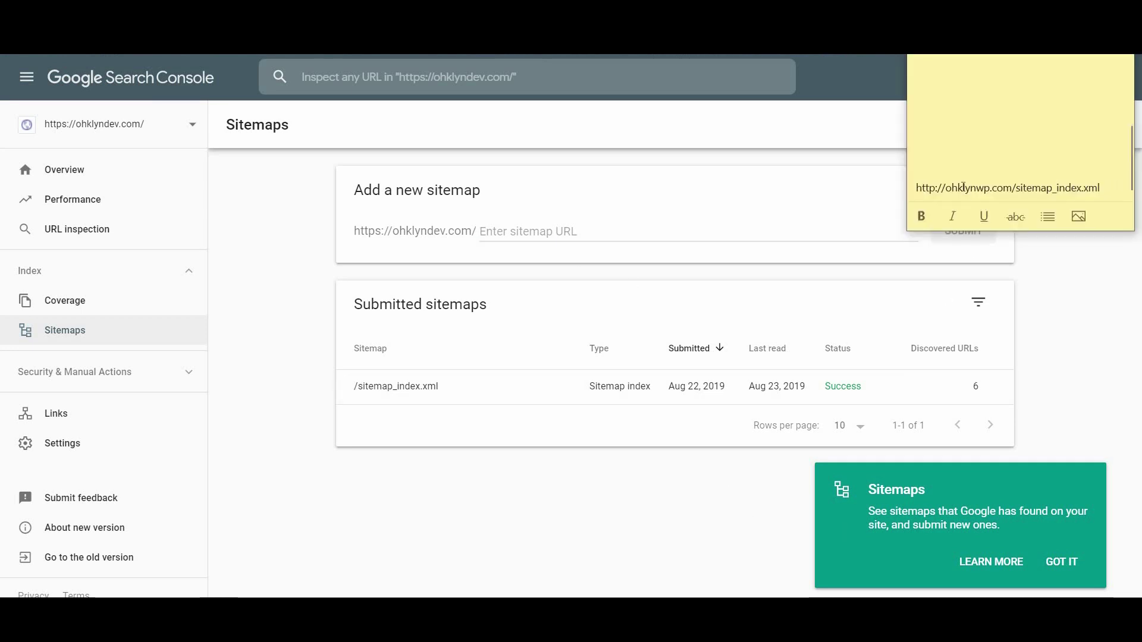
{"action": "key", "text": "ctrl+a"}
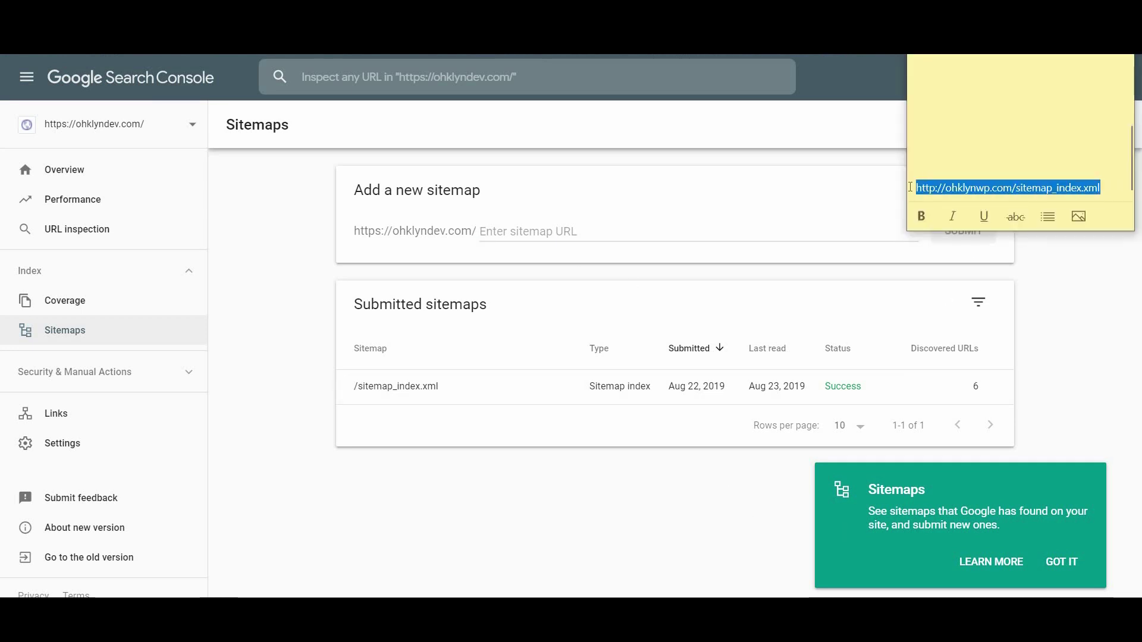
Enter sitemap_index.xml as the new sitemap, trimming the wrong domain prefix, and submit it.
{"action": "left_click", "coordinate": [566, 231]}
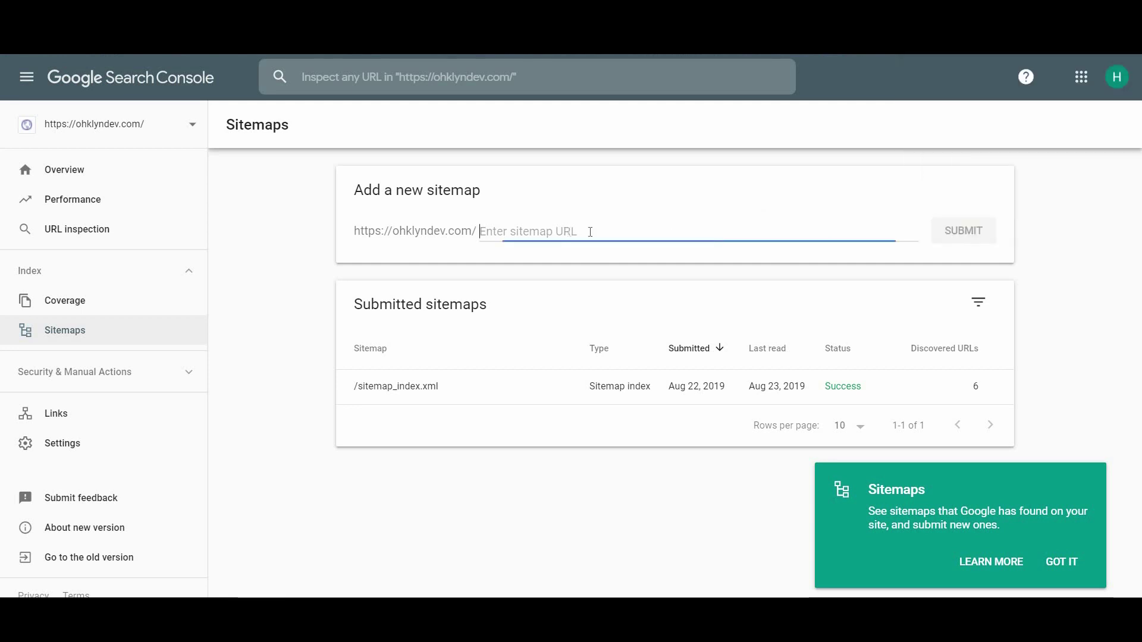
{"action": "key", "text": "ctrl+v"}
{"action": "left_click_drag", "start_coordinate": [589, 231], "coordinate": [478, 231]}
{"action": "key", "text": "BackSpace"}
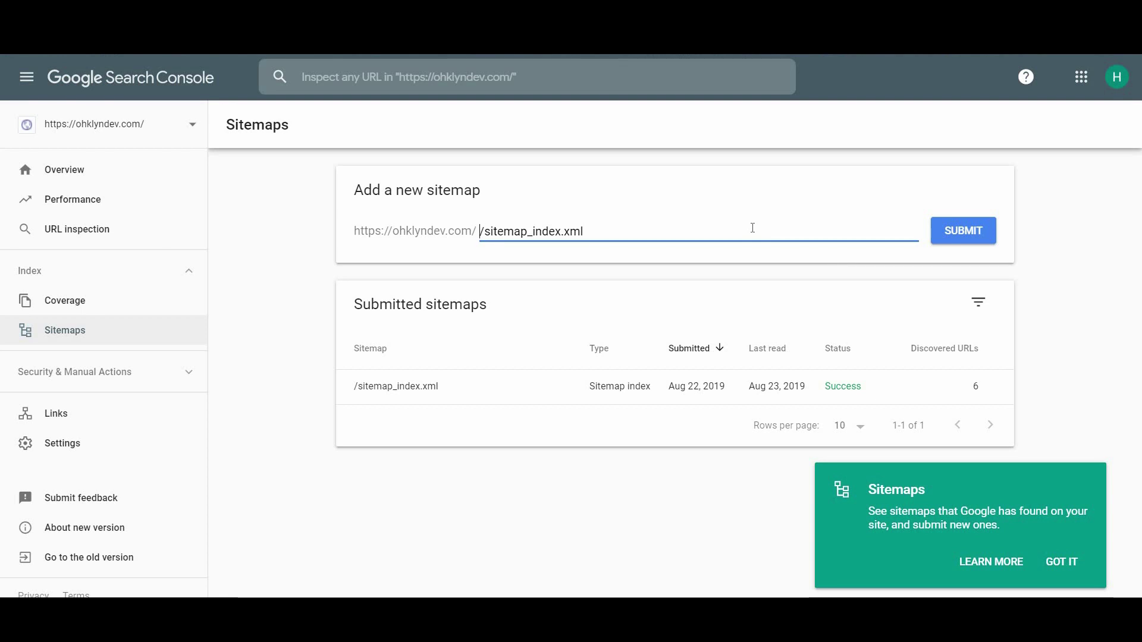
{"action": "key", "text": "Delete"}
{"action": "left_click", "coordinate": [981, 232]}
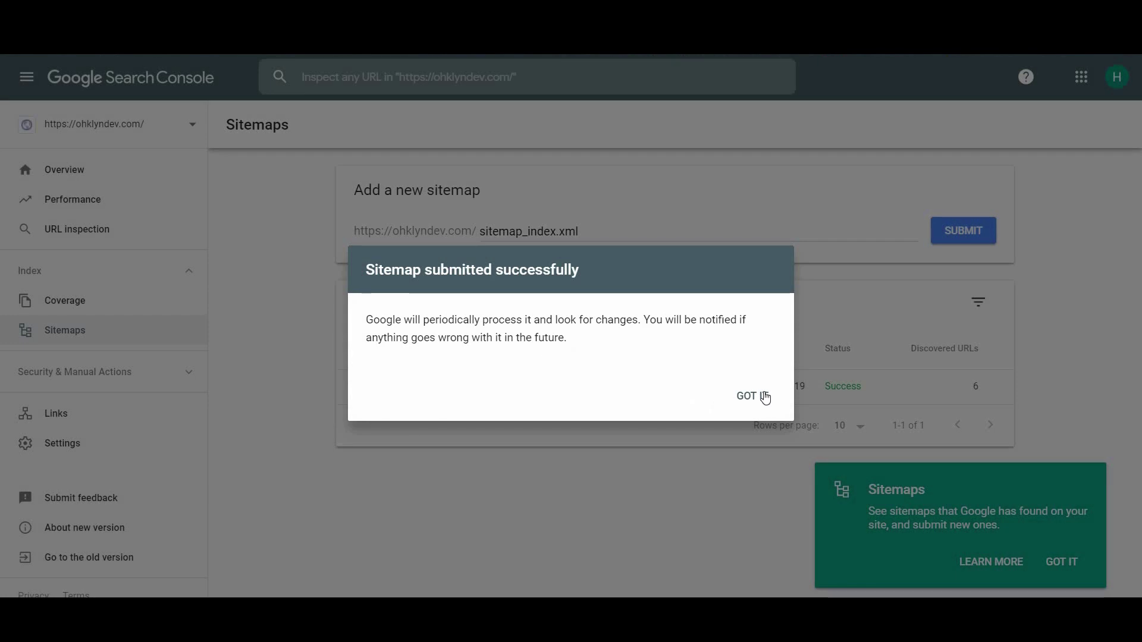
{"action": "left_click", "coordinate": [765, 397]}
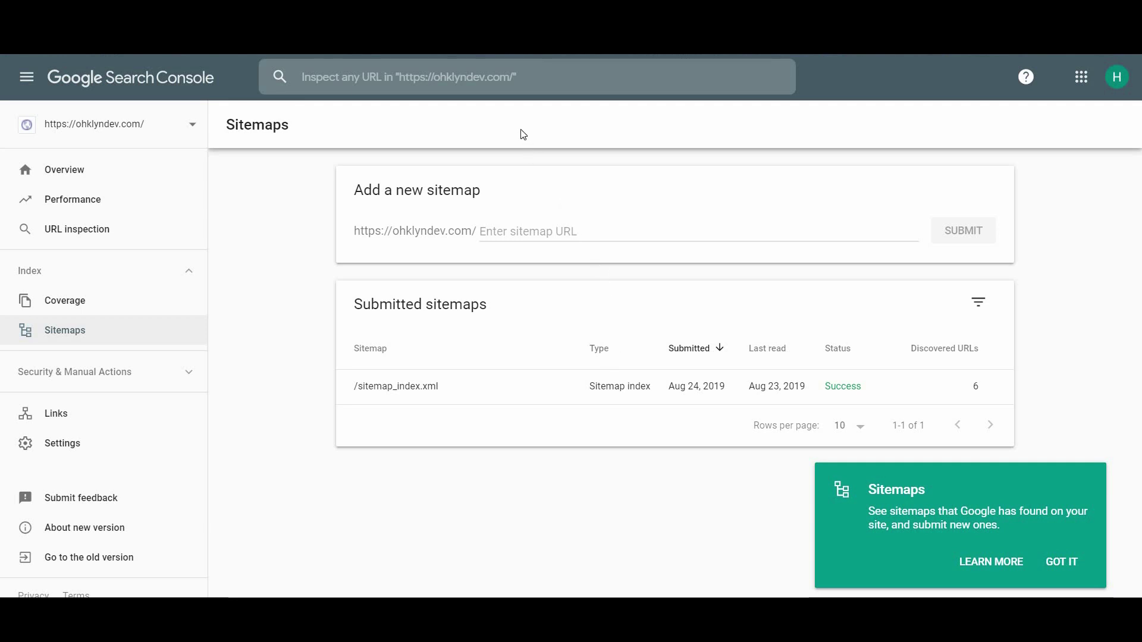
{"action": "left_click", "coordinate": [548, 79]}
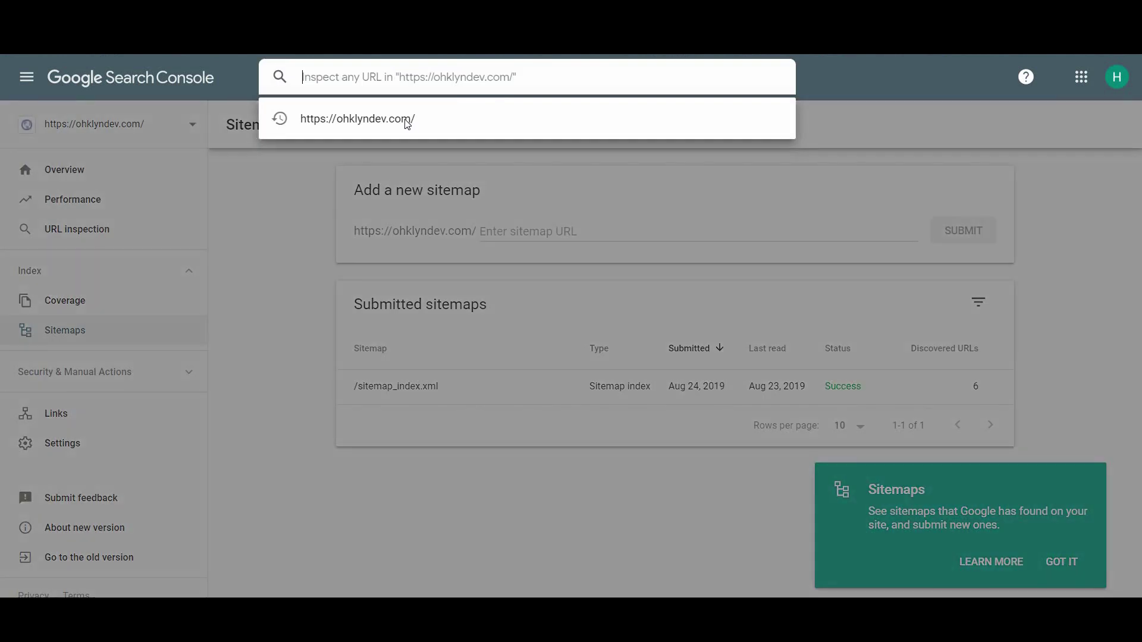
{"action": "left_click", "coordinate": [469, 113]}
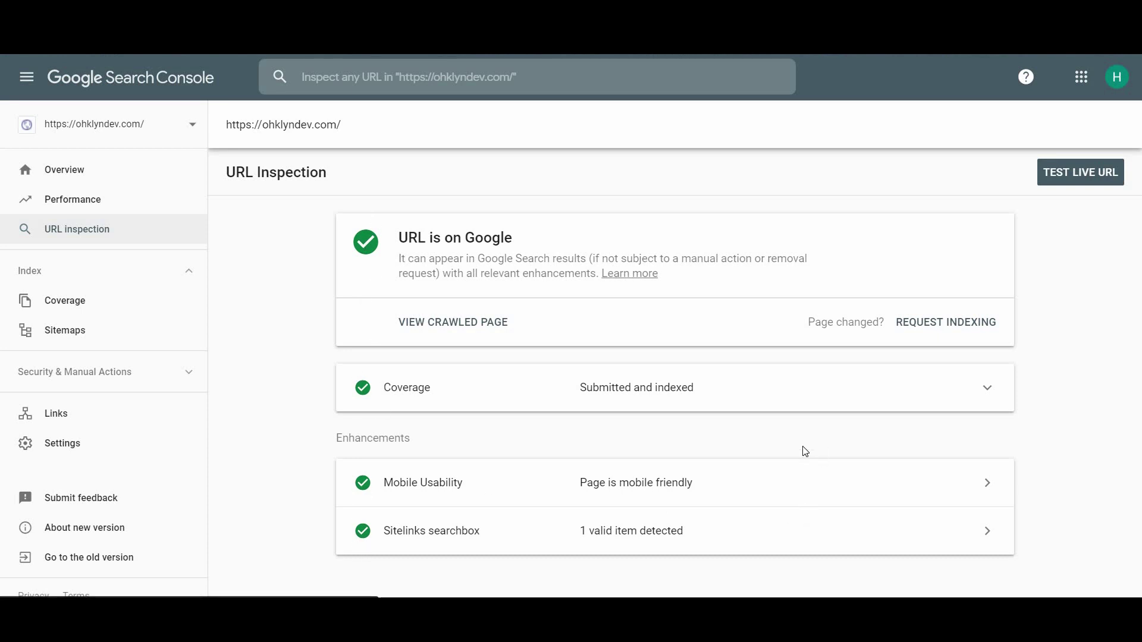
{"action": "left_click", "coordinate": [1085, 174]}
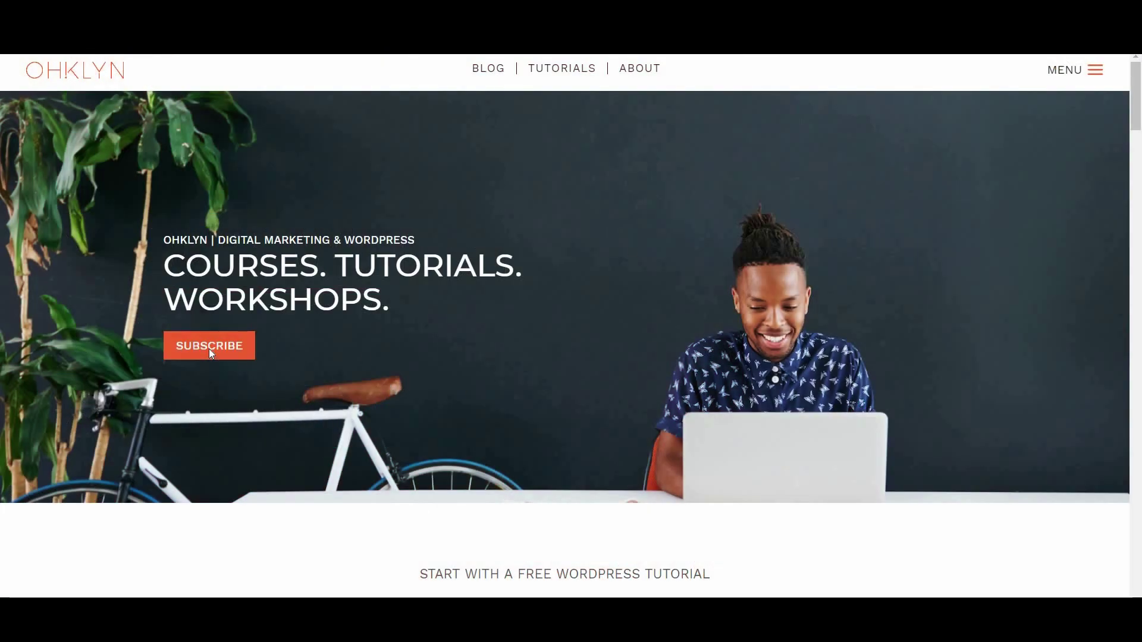
Scroll the OHKLYN homepage down to the footer's Subscribe to our newsletter form.
{"action": "scroll", "coordinate": [212, 356], "scroll_direction": "down", "scroll_amount": 15}
{"action": "scroll", "coordinate": [212, 356], "scroll_direction": "down", "scroll_amount": 10}
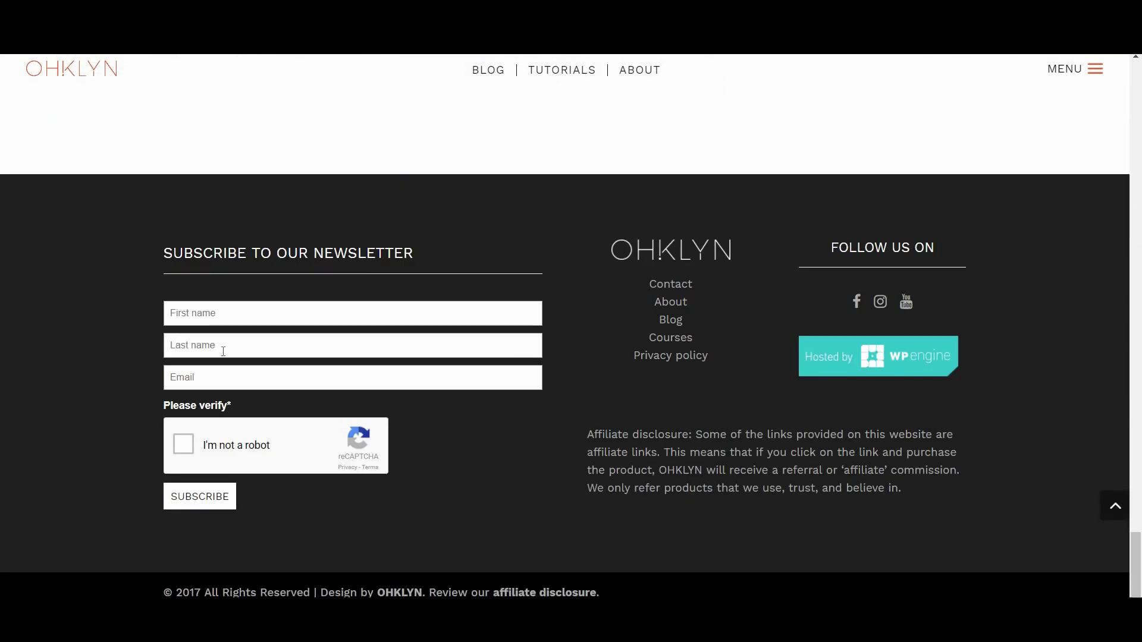